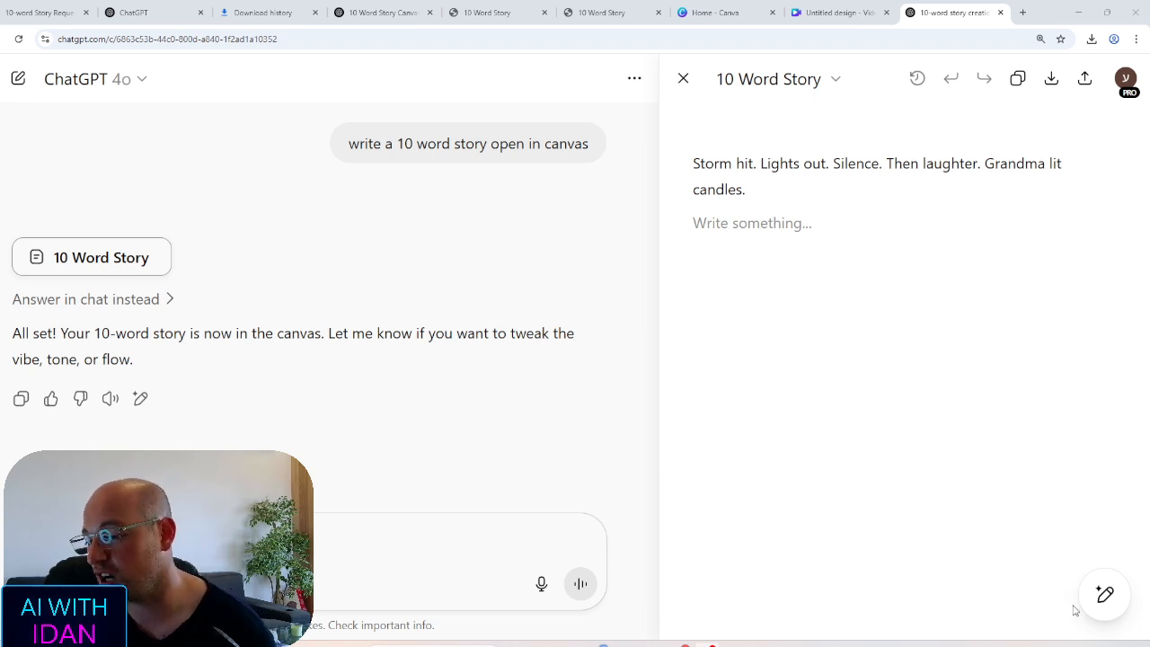
Look through the story's editing shortcuts, its share link option and its available download formats
mouse_move(1103, 597)
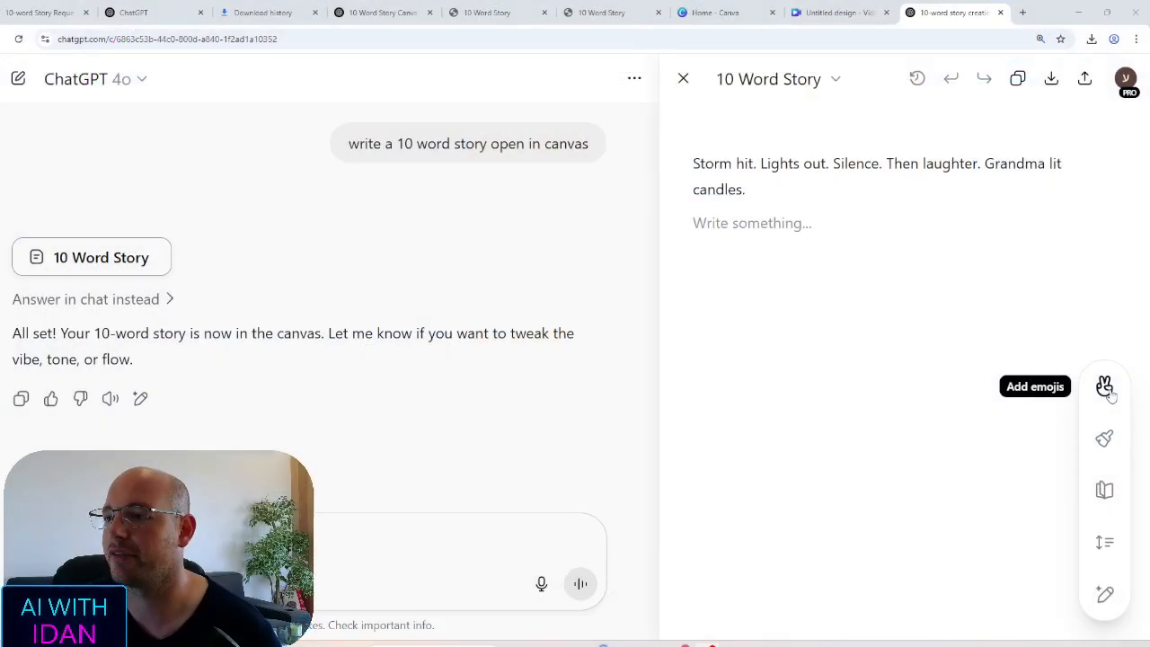
click(1086, 78)
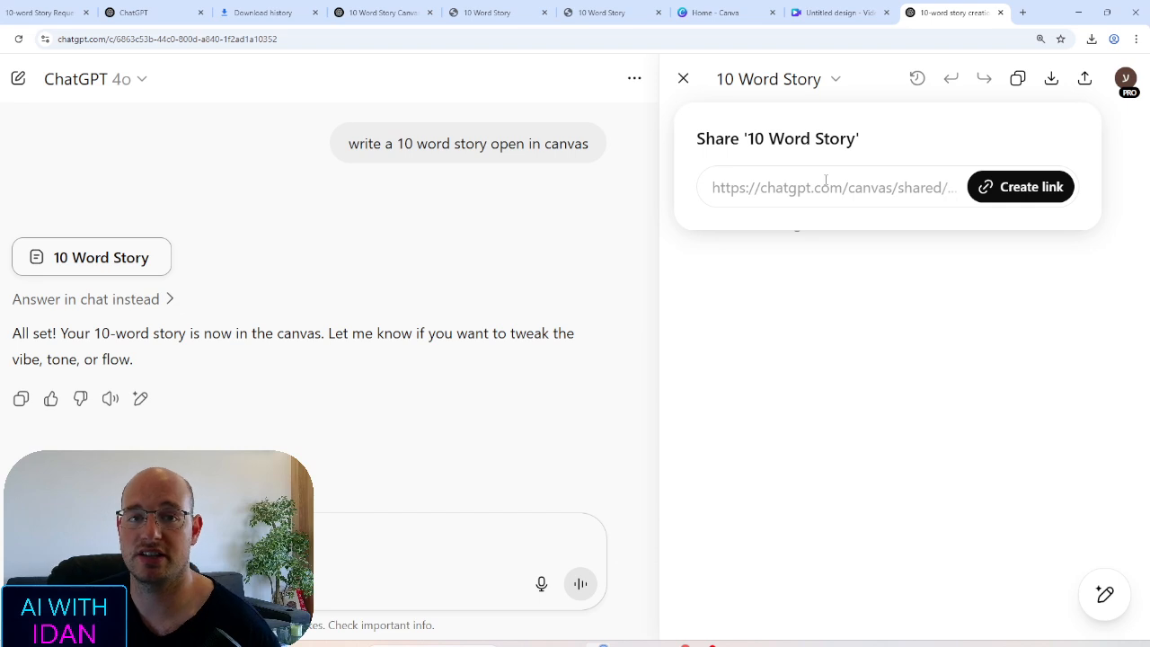
click(1078, 359)
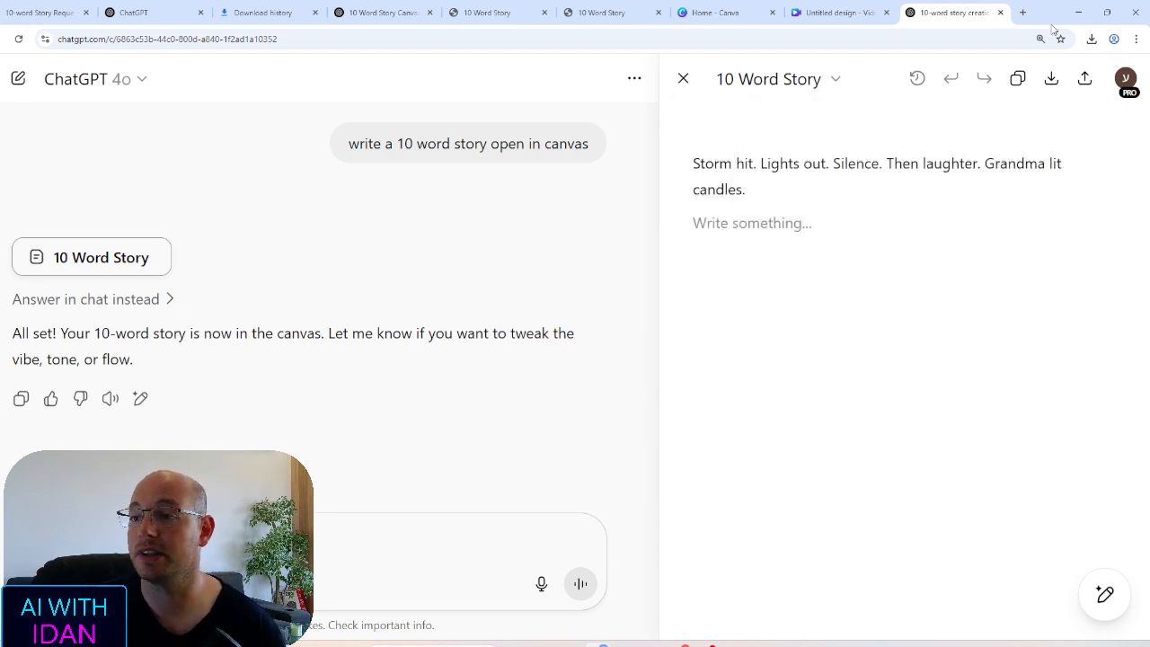
click(1047, 83)
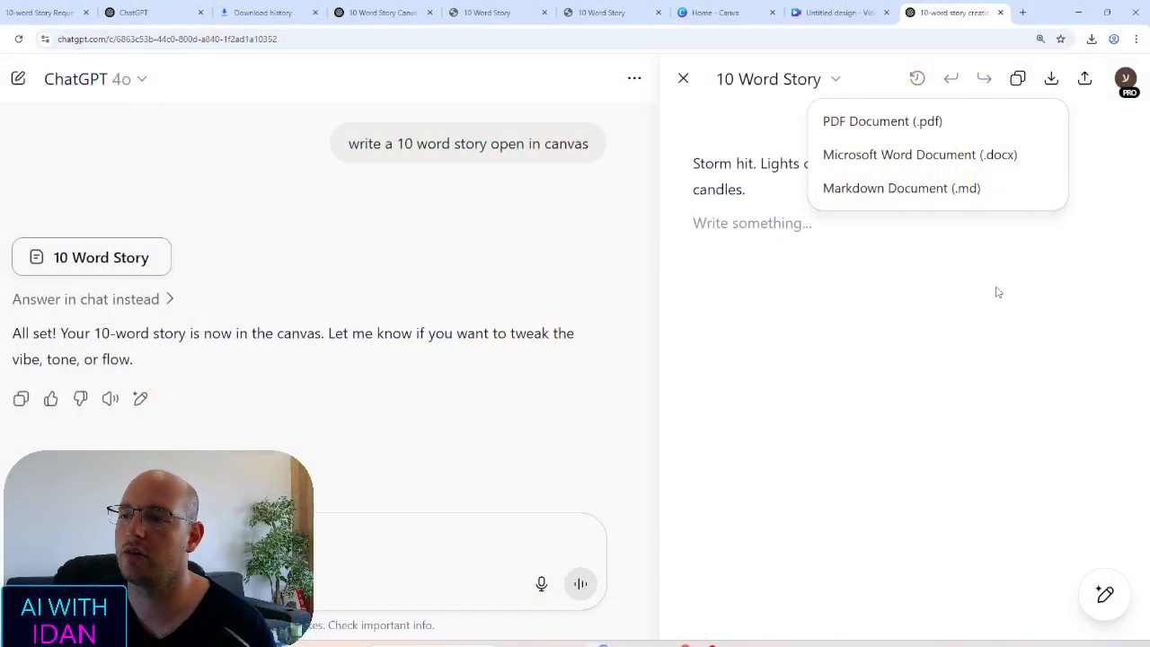
click(996, 290)
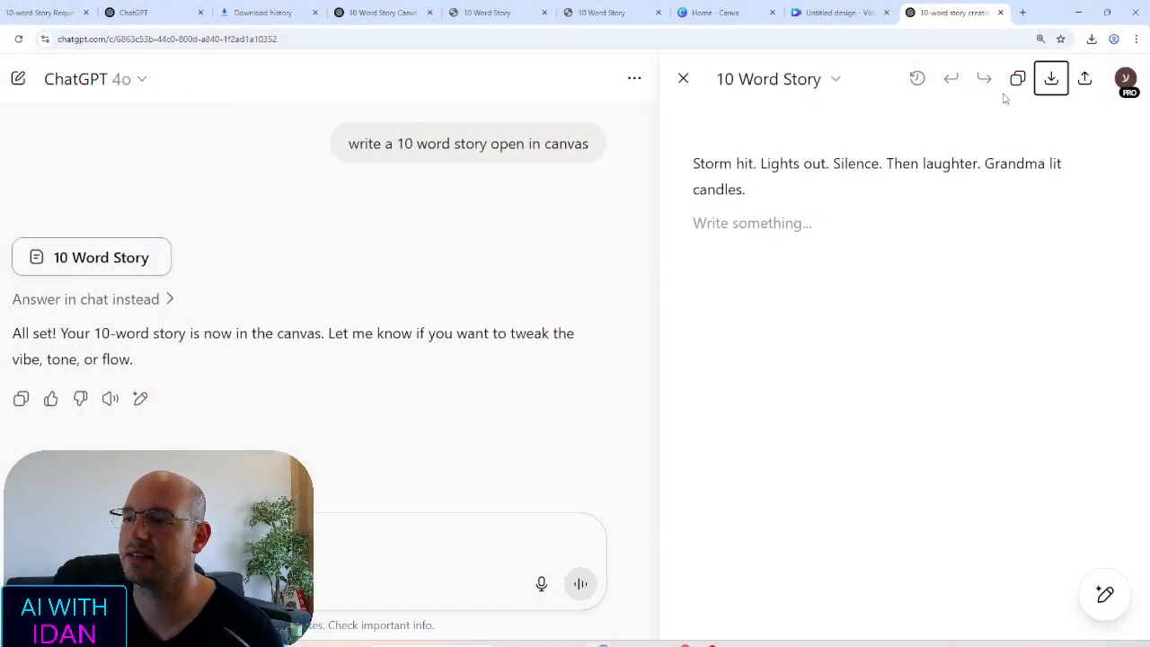
Add the line "hello" below the story in the canvas, and review the change with the change view before hiding it
click(964, 80)
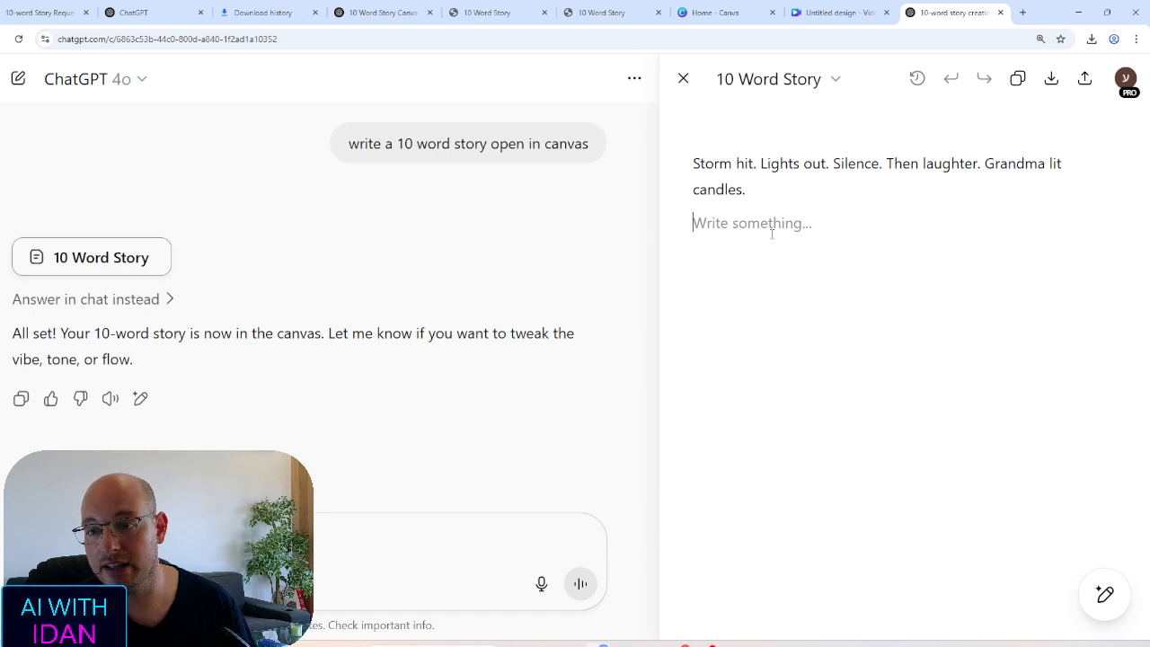
text(hje)
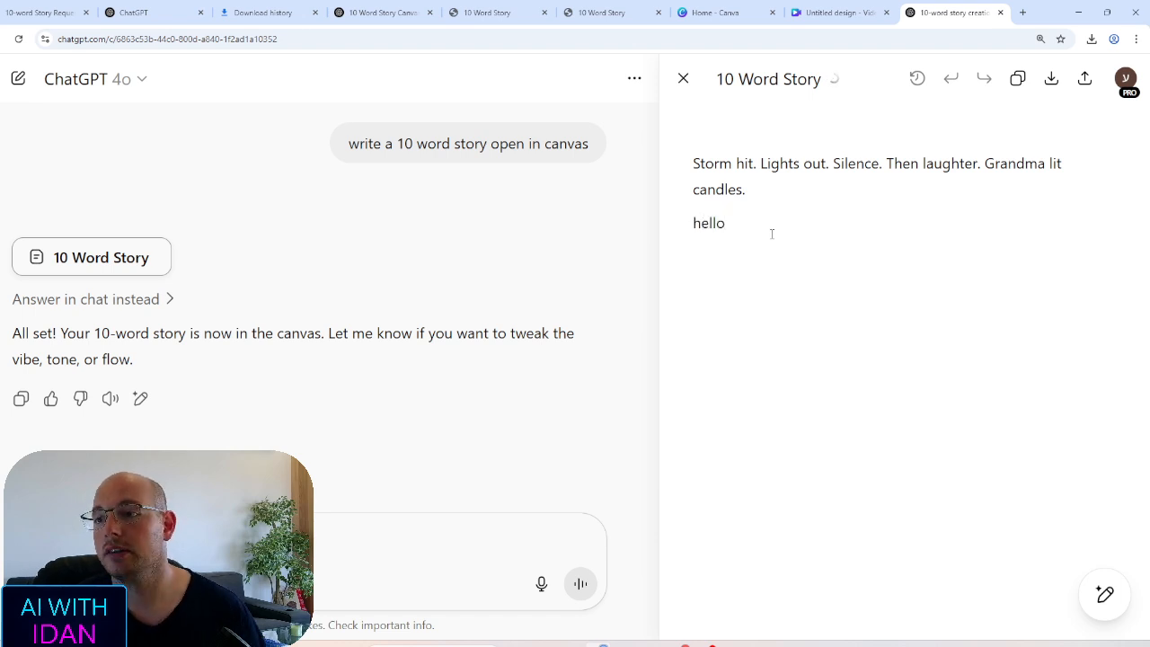
click(925, 87)
click(985, 79)
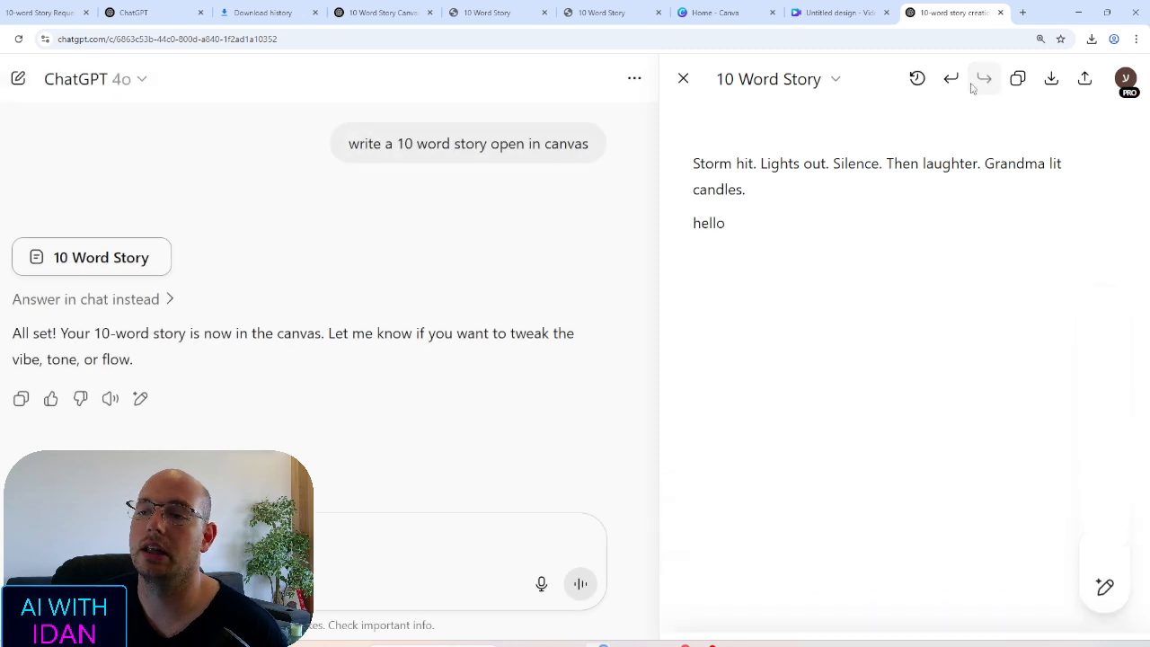
click(924, 87)
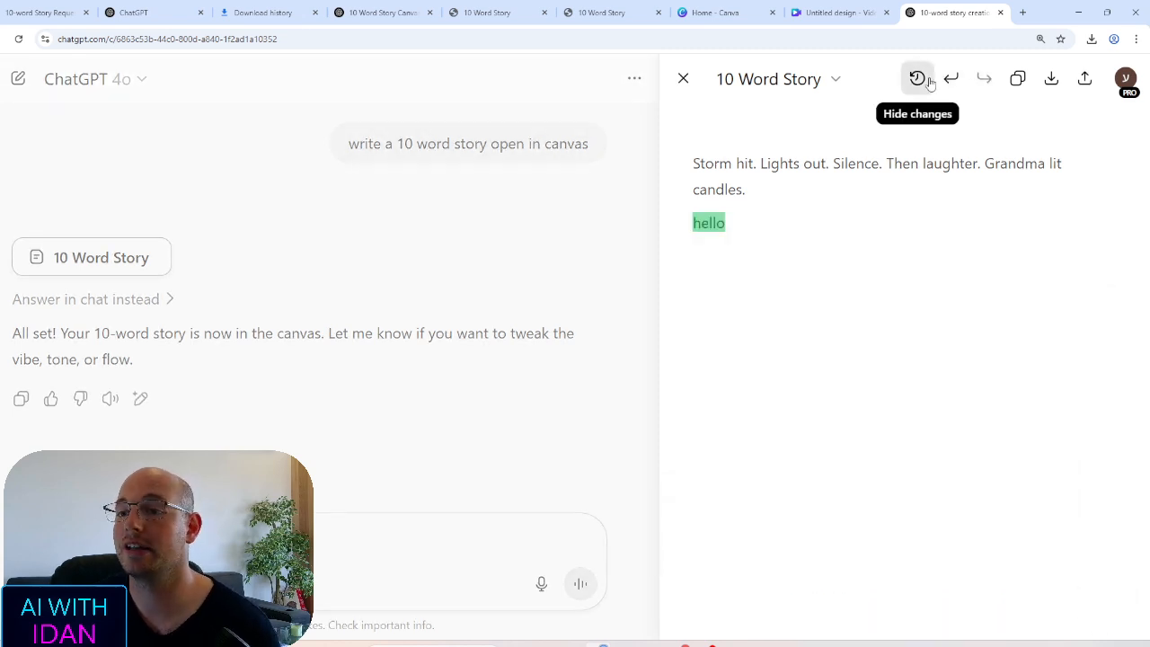
click(923, 87)
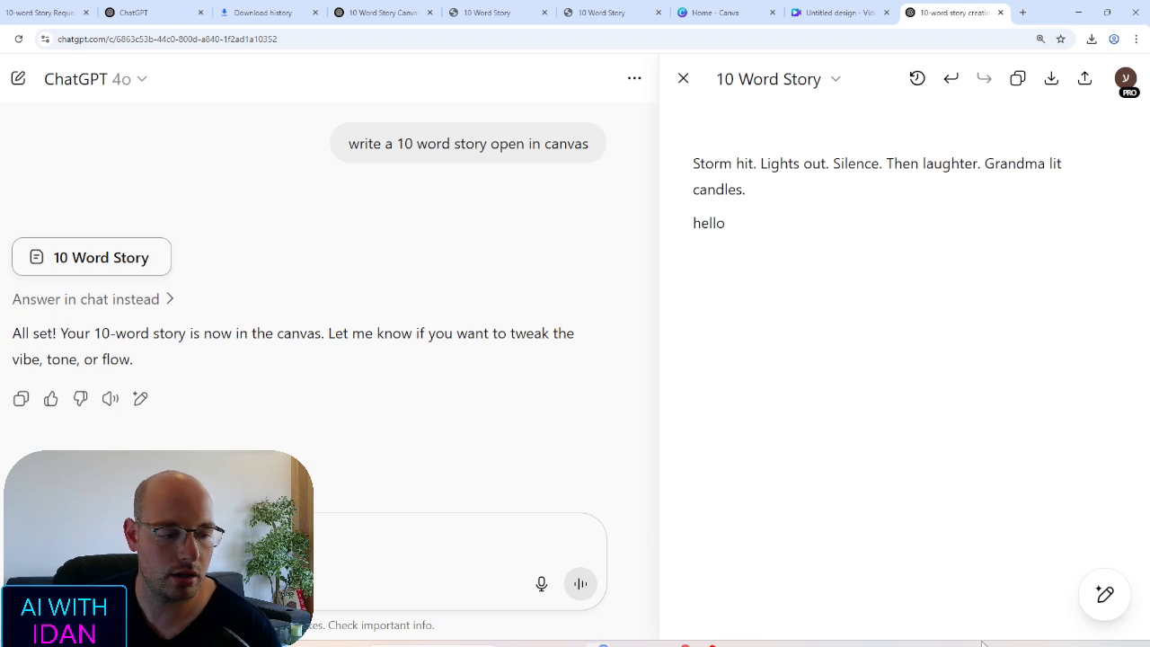
Run Suggest edits on the story and read the comments given in the chat
mouse_move(1111, 603)
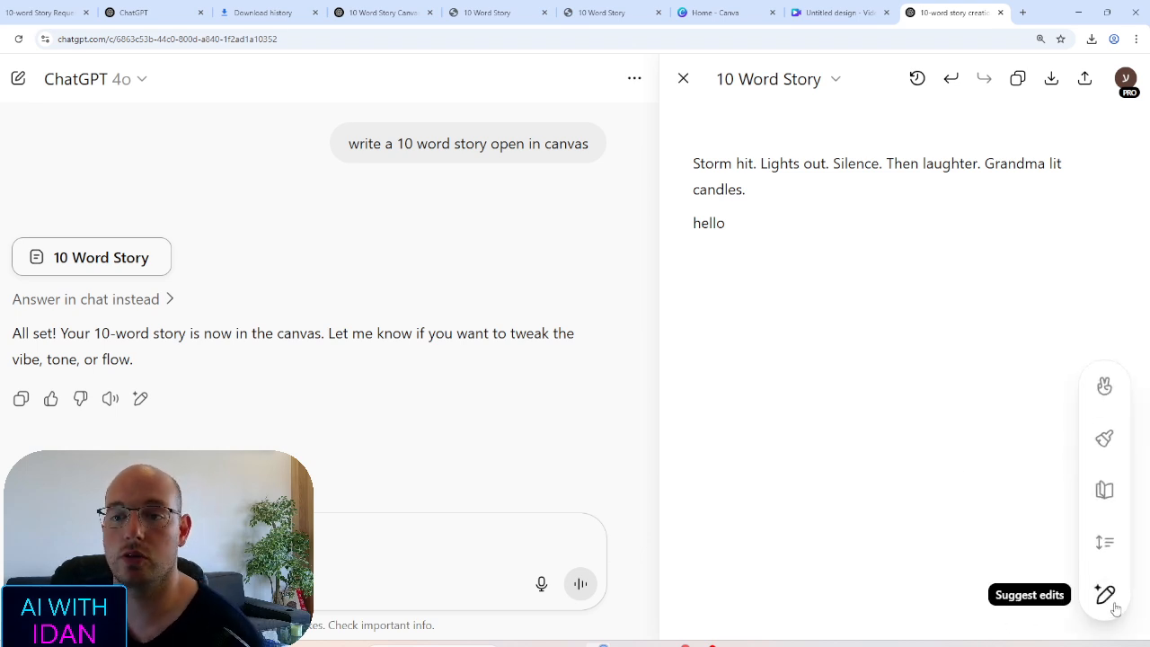
click(1106, 597)
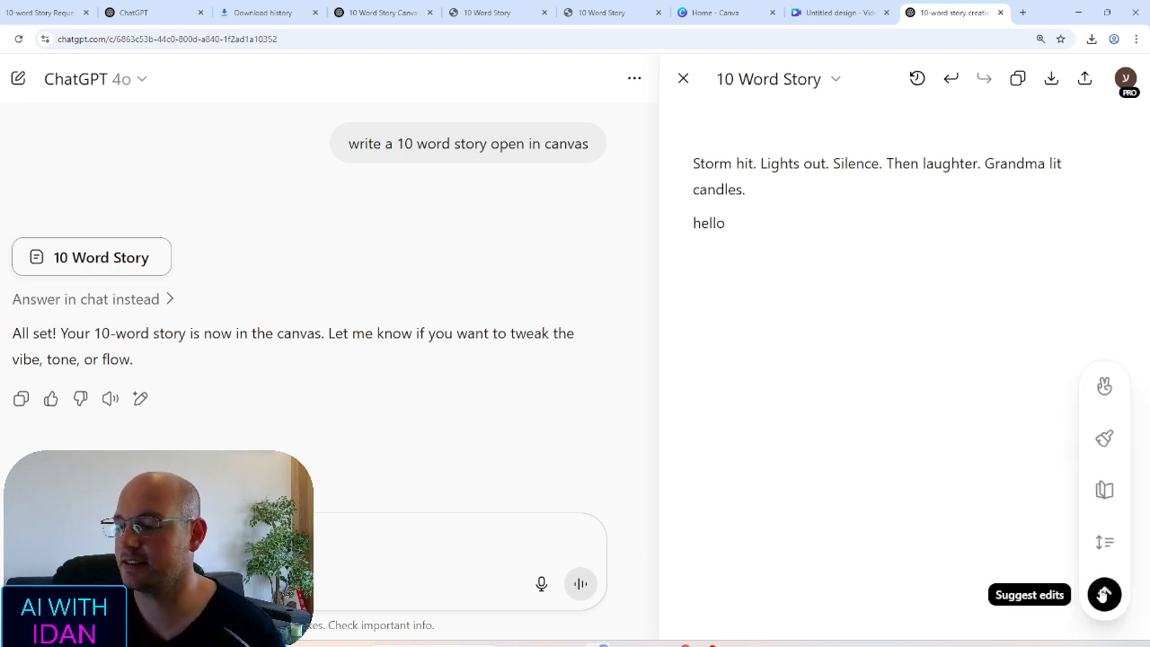
click(1103, 595)
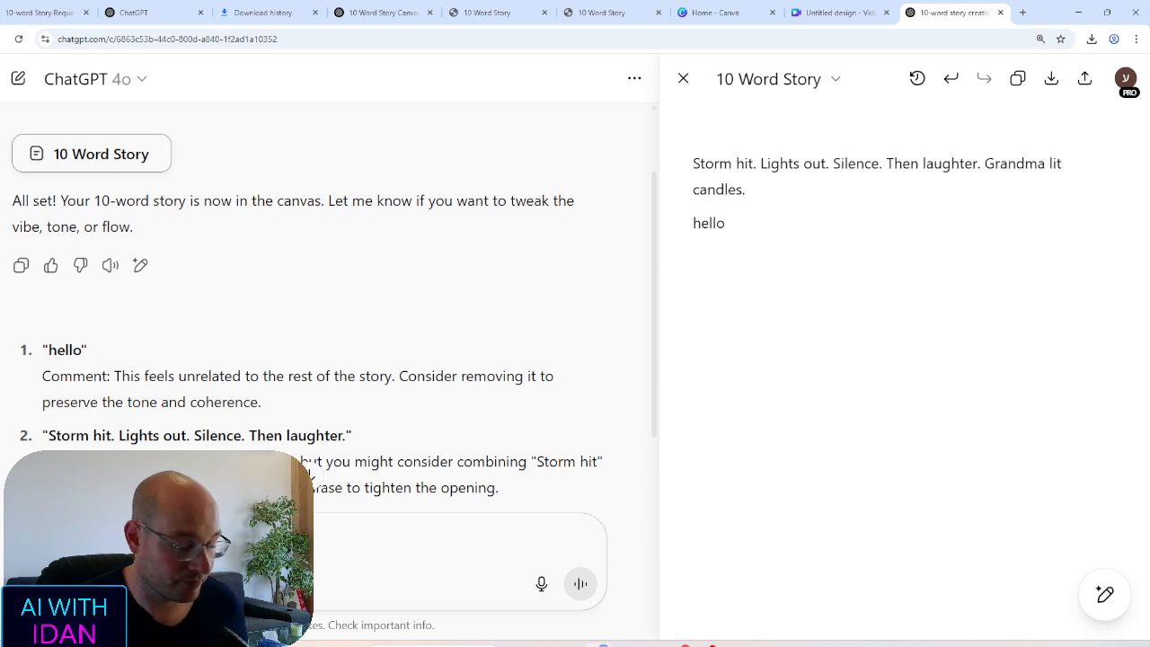
scroll(269, 348, down, 2)
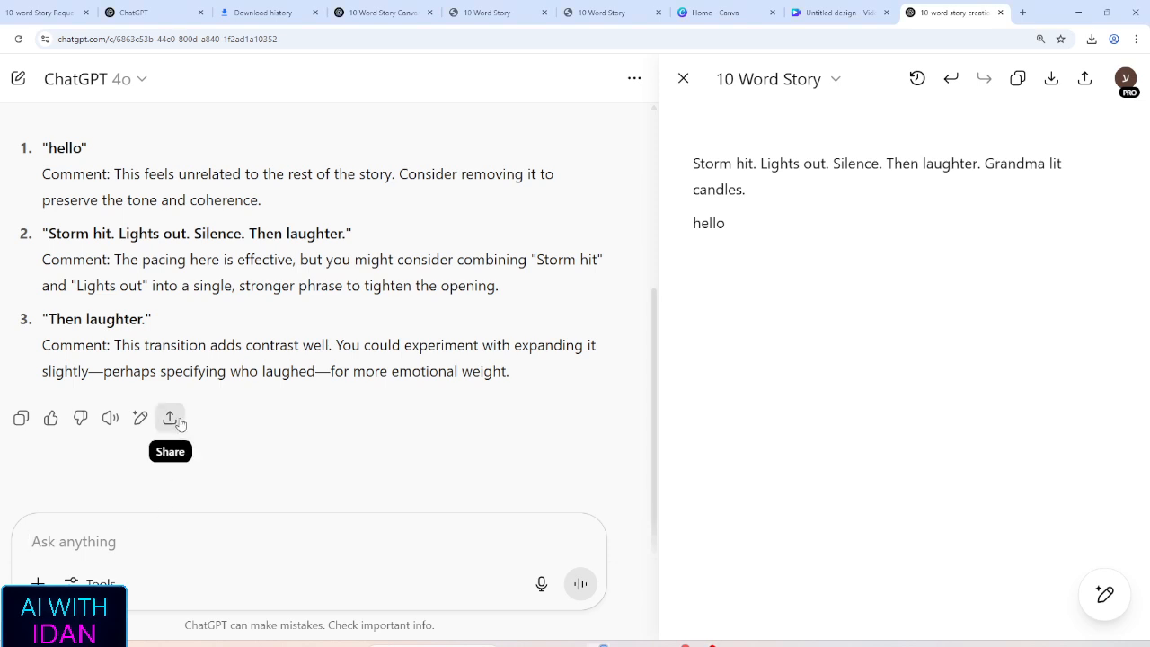
Send the chat prompt "suggest in canvas"
text(sugg)
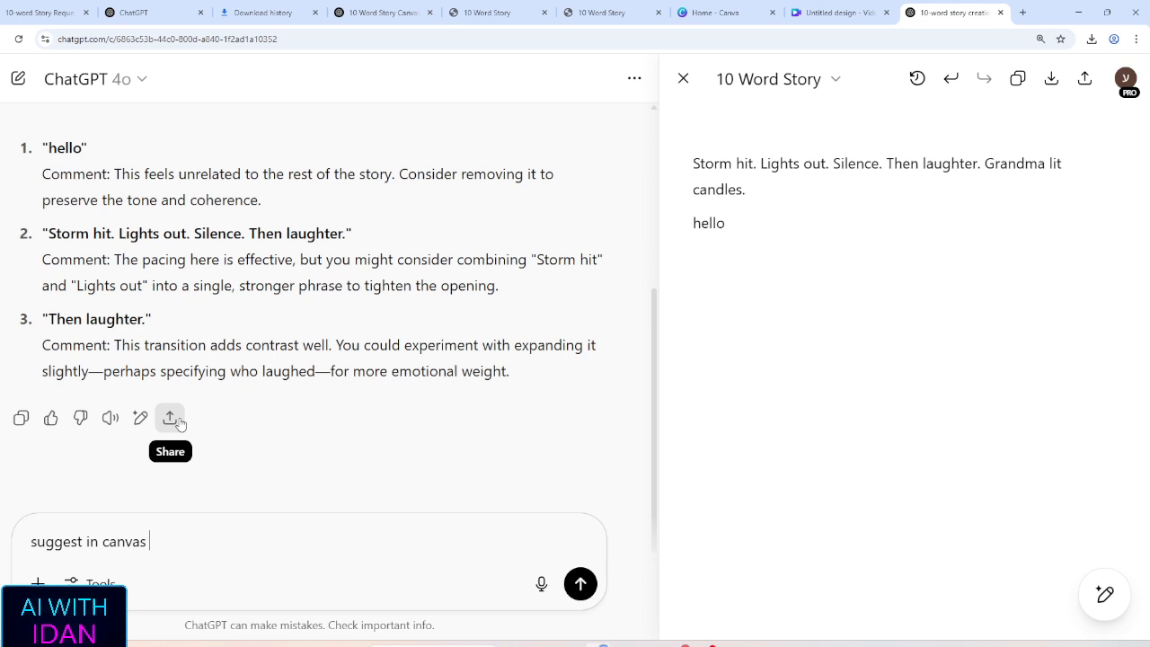
text(est in canvas)
key(Return)
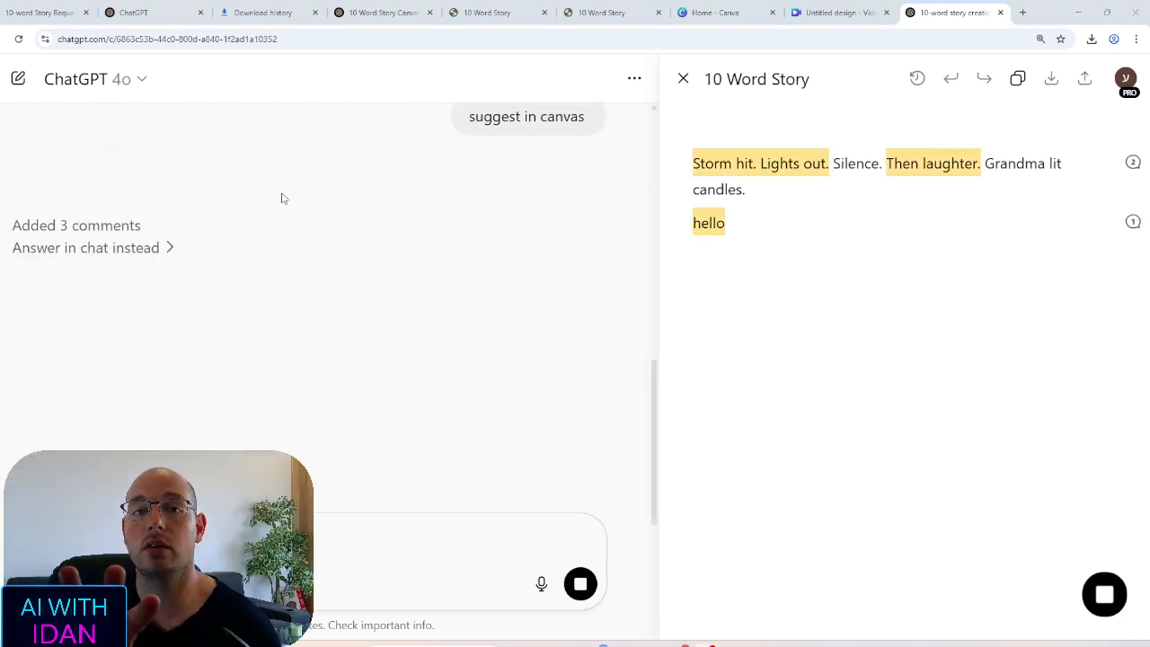
Open the comment on "Storm hit. Lights out." and apply its suggestion to merge the two into one sentence
click(765, 162)
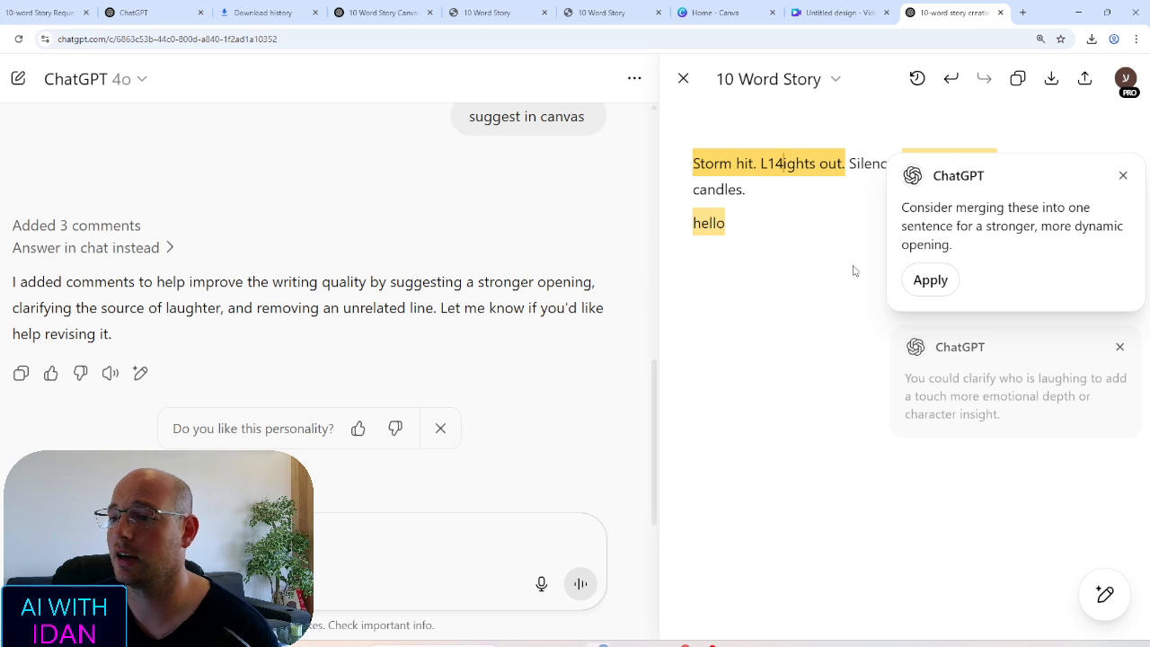
key(BackSpace)
key(BackSpace)
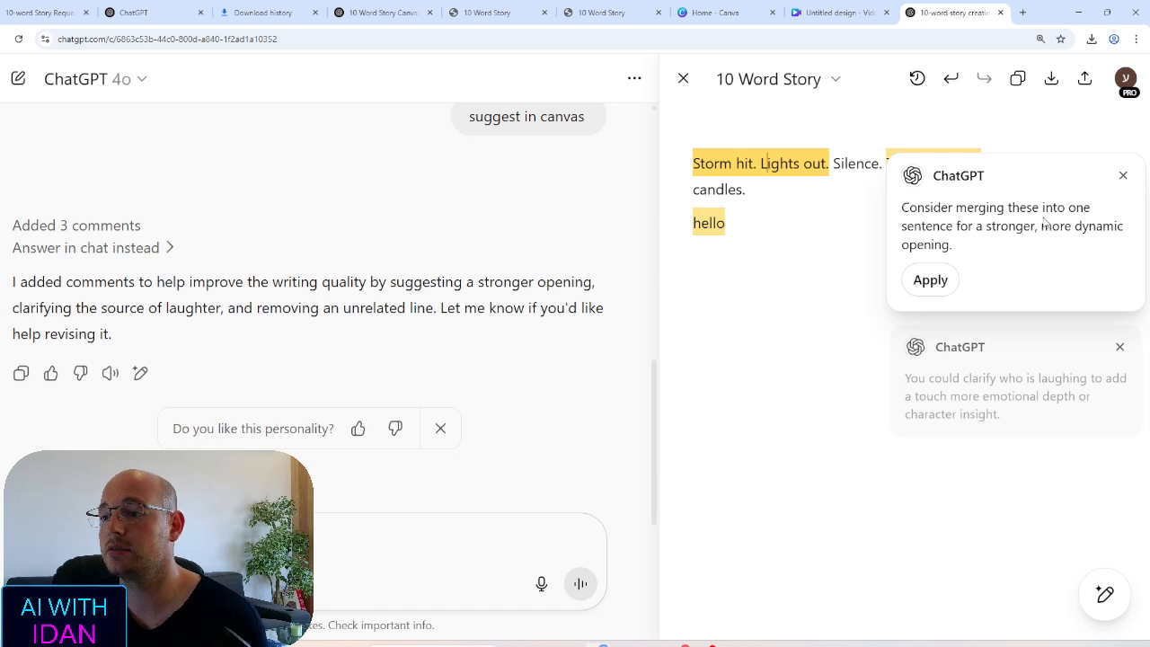
click(930, 281)
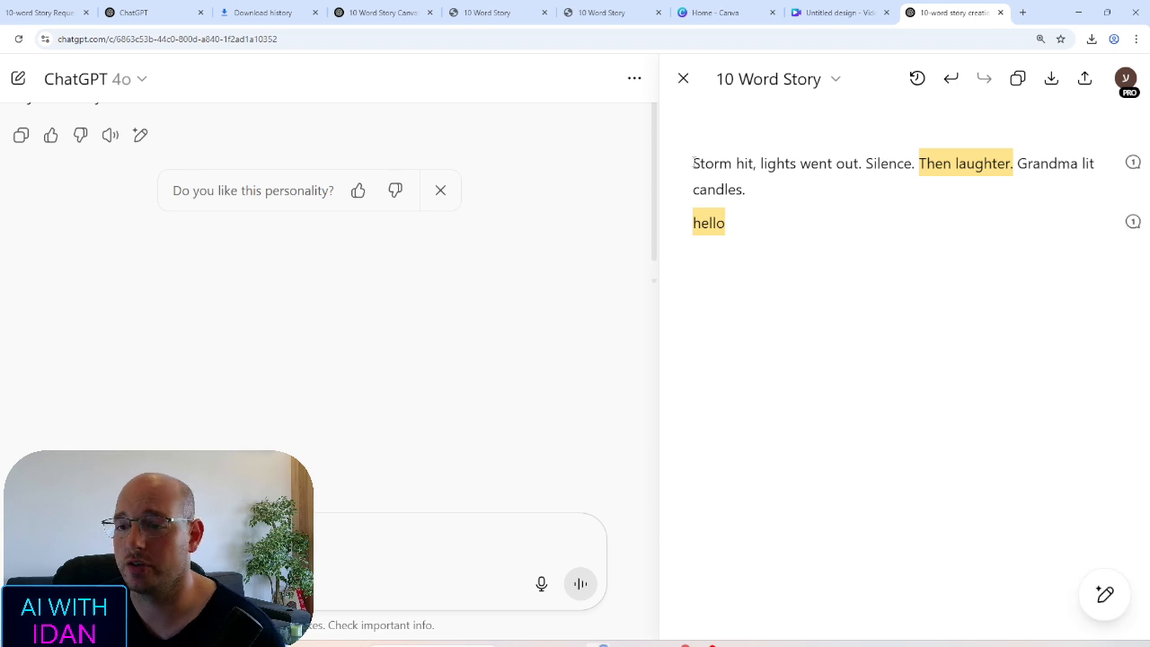
drag(693, 162, 844, 163)
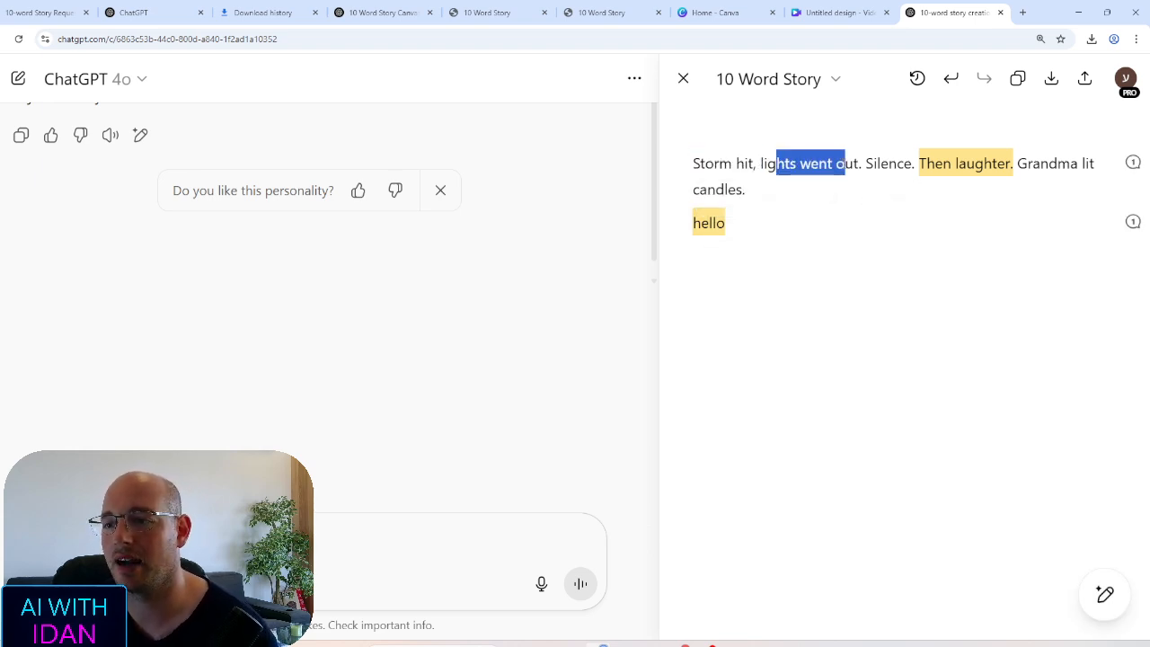
right_click(935, 287)
click(855, 286)
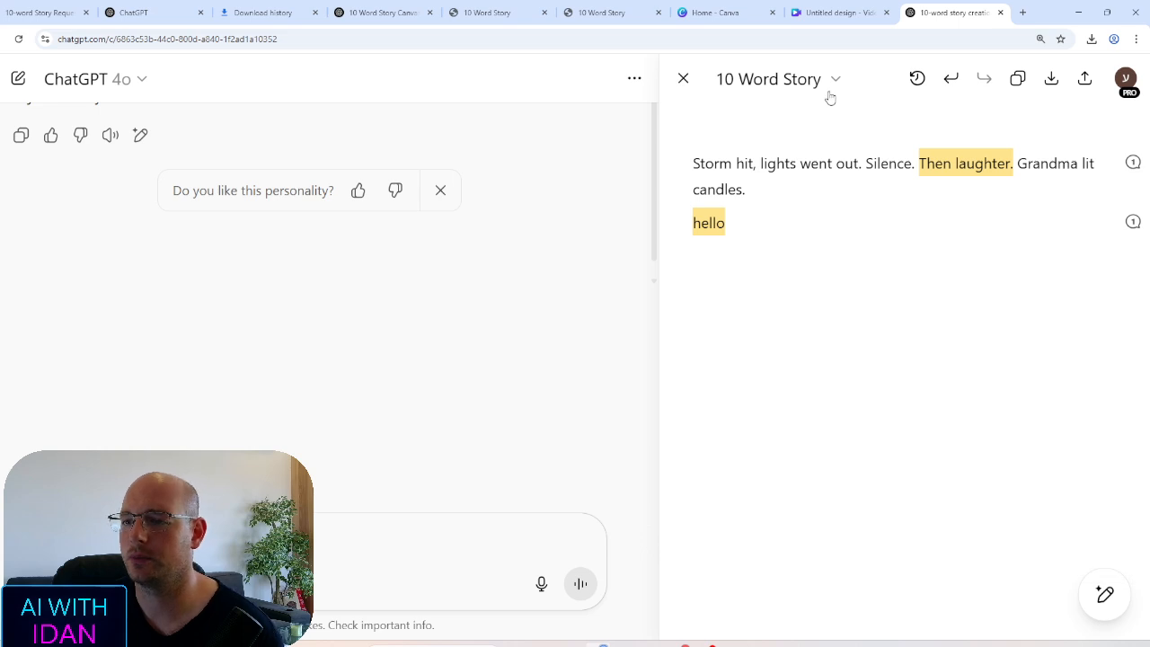
Compare the story's previous and latest versions, examine the highlighted changes, and return to the latest version
click(948, 79)
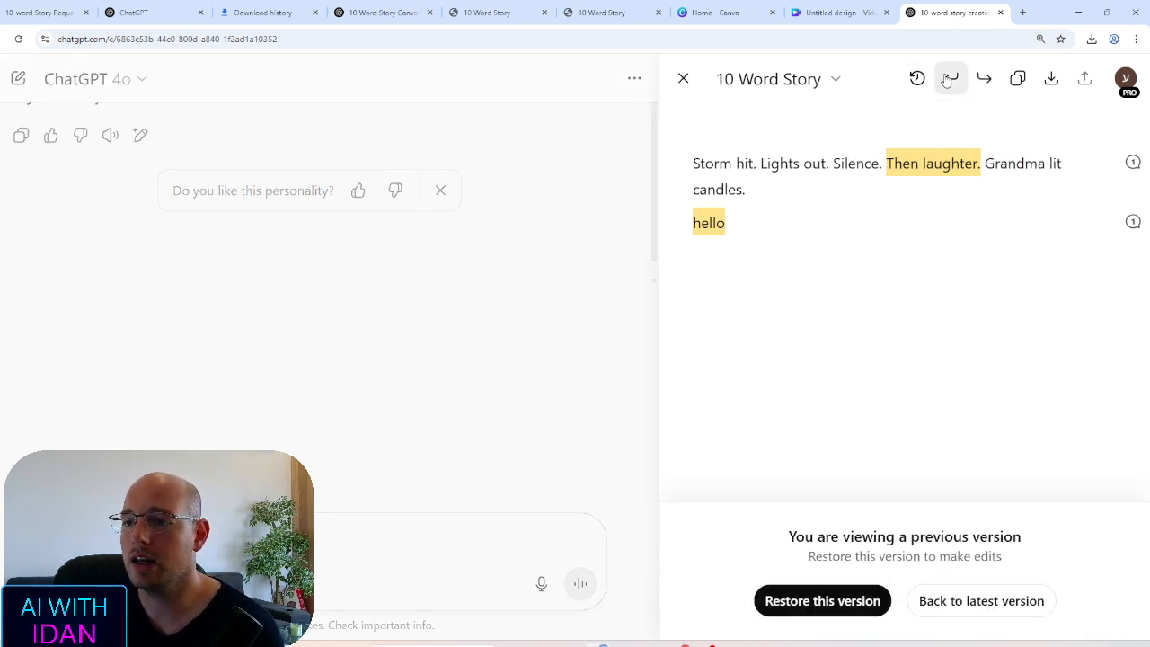
click(984, 80)
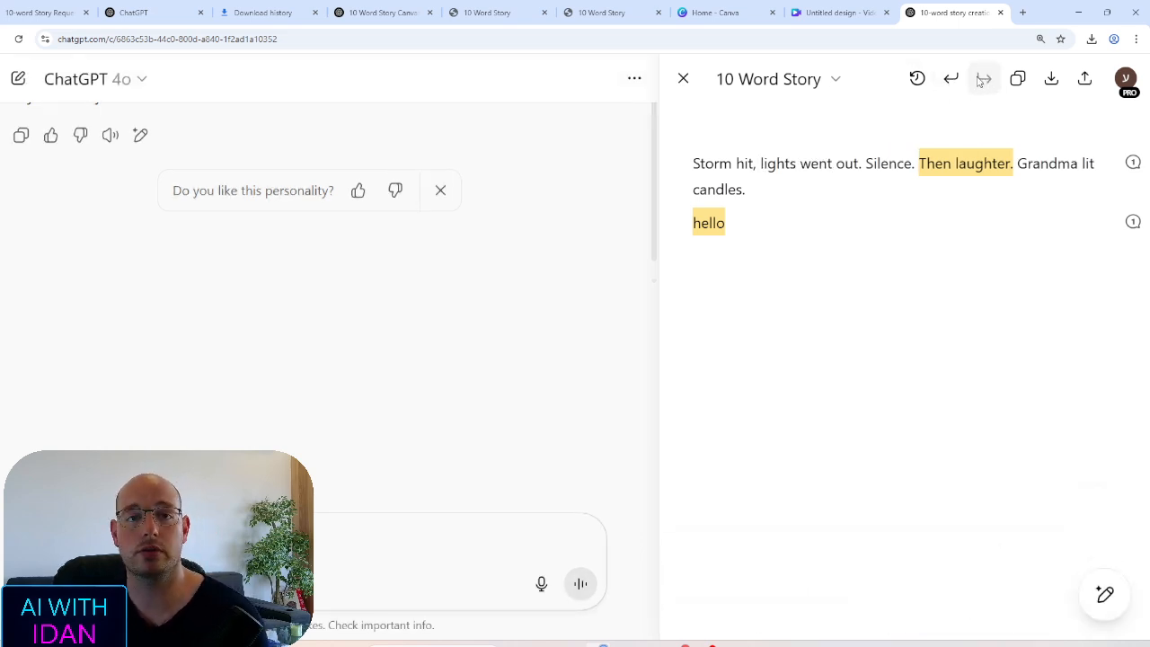
click(917, 79)
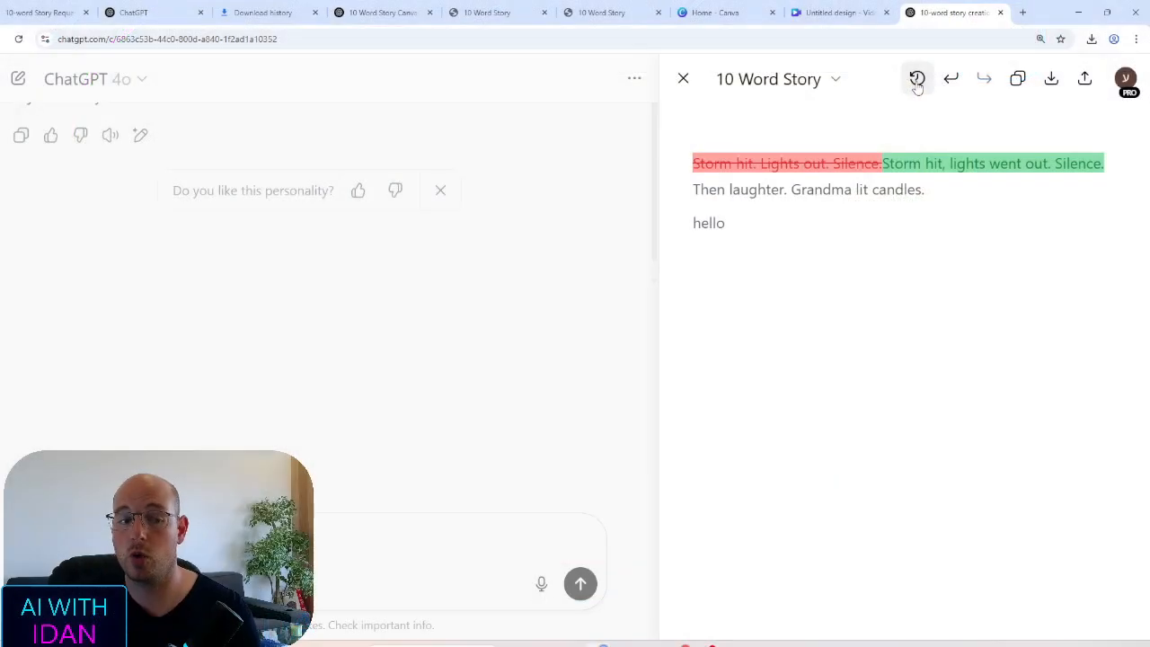
click(916, 78)
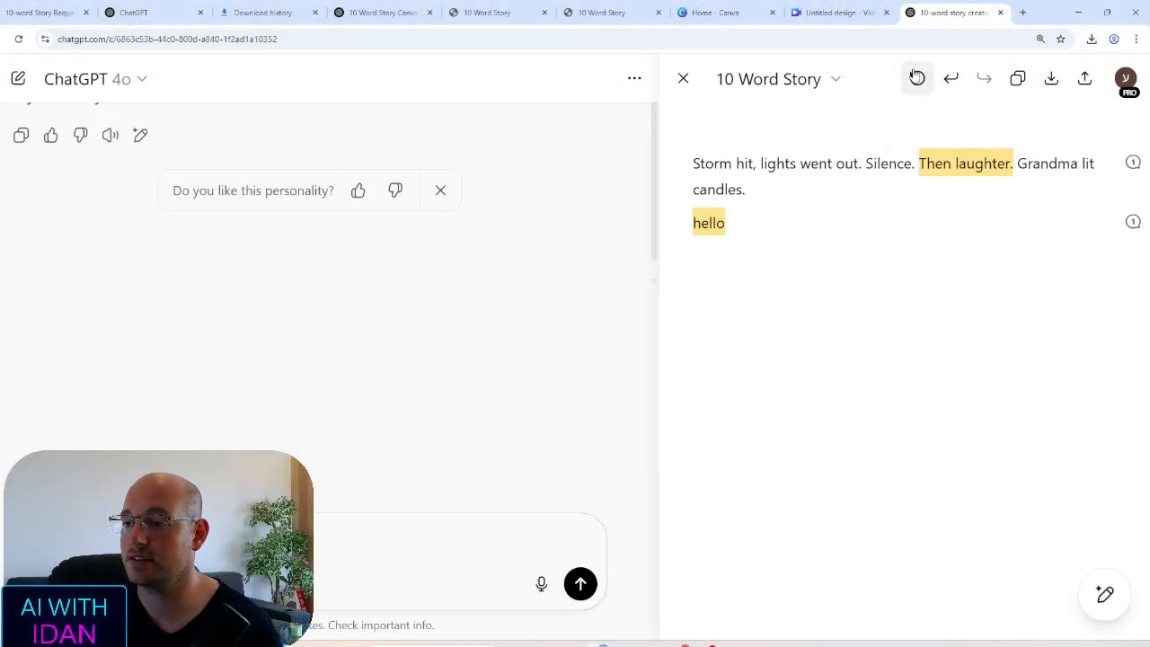
click(950, 85)
click(917, 79)
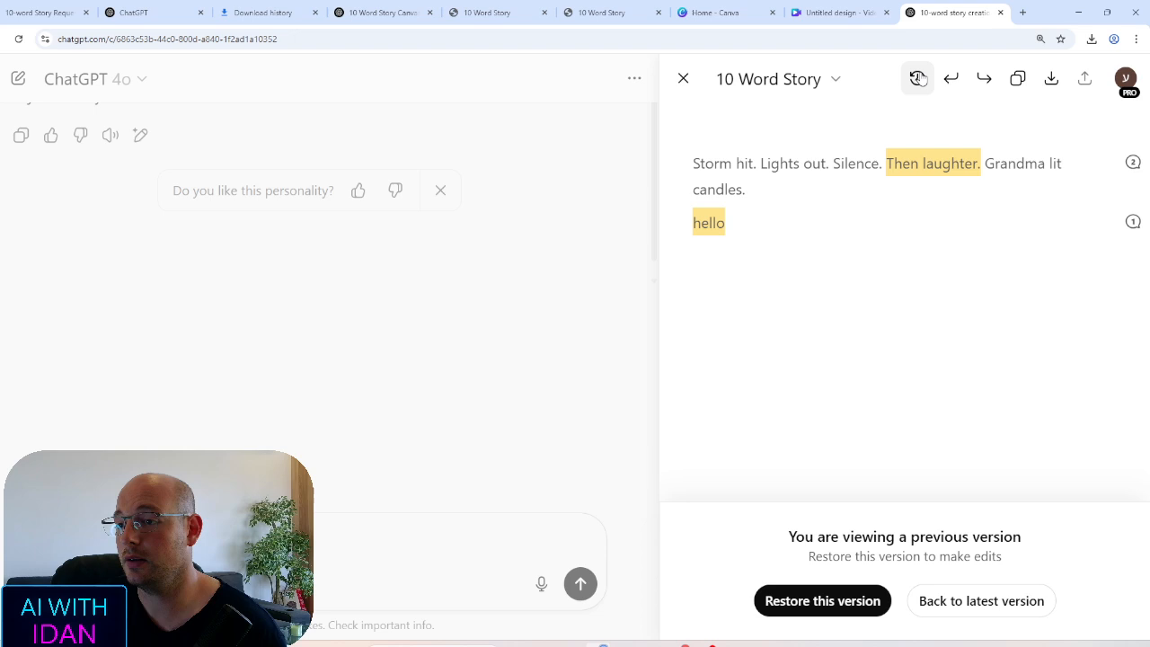
click(971, 82)
click(916, 78)
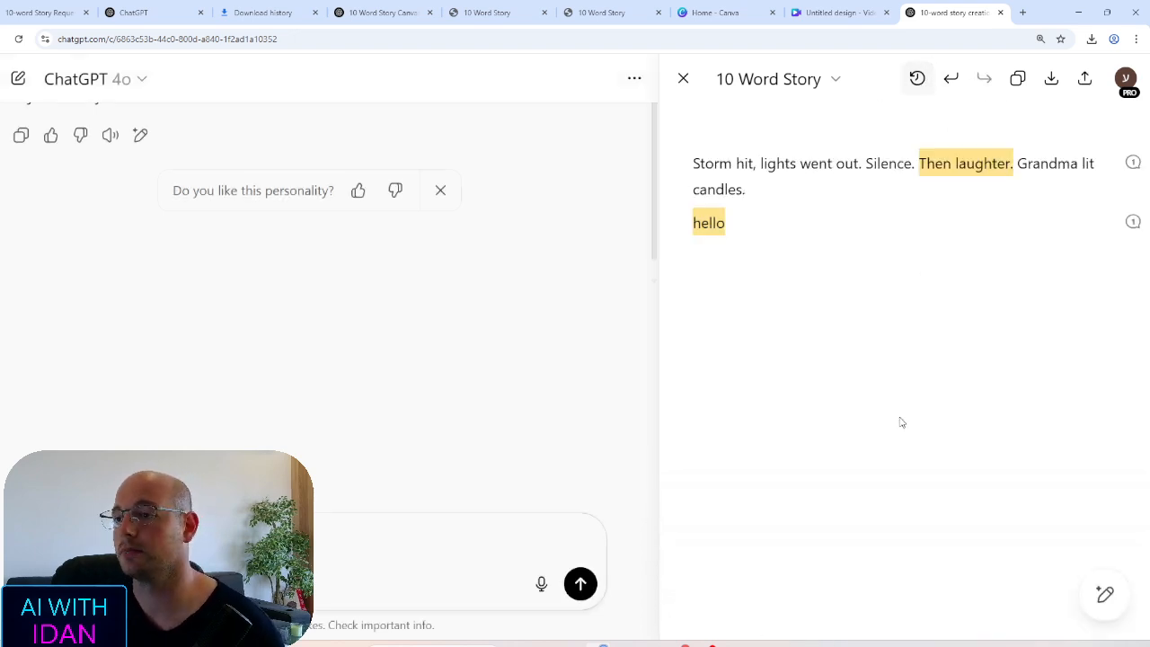
Shorten the story by adjusting its length below the current level and applying the change
mouse_move(1130, 586)
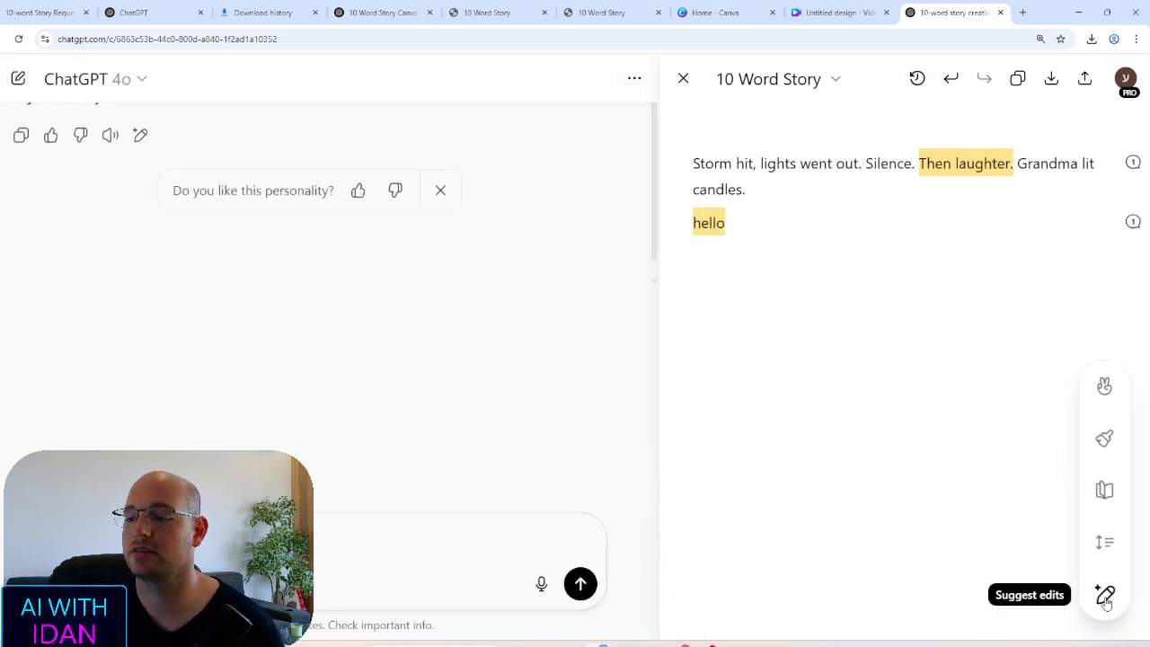
click(1105, 542)
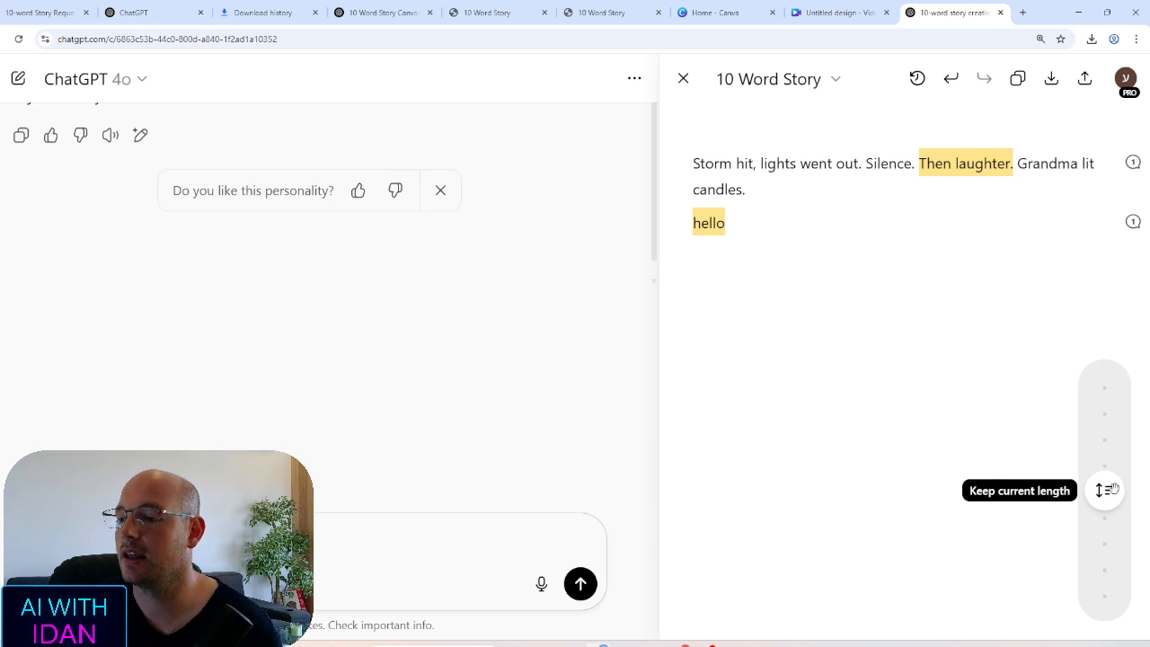
drag(1105, 490, 1104, 554)
click(1105, 539)
click(1104, 555)
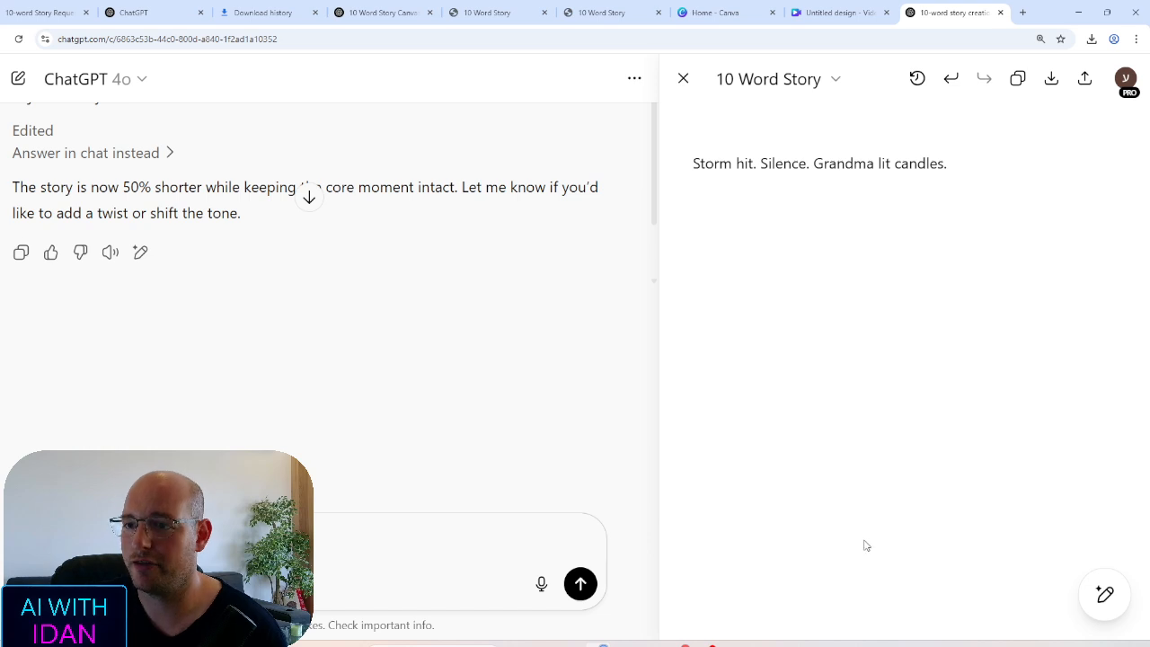
Rewrite the story at the Graduate School reading level
mouse_move(1104, 593)
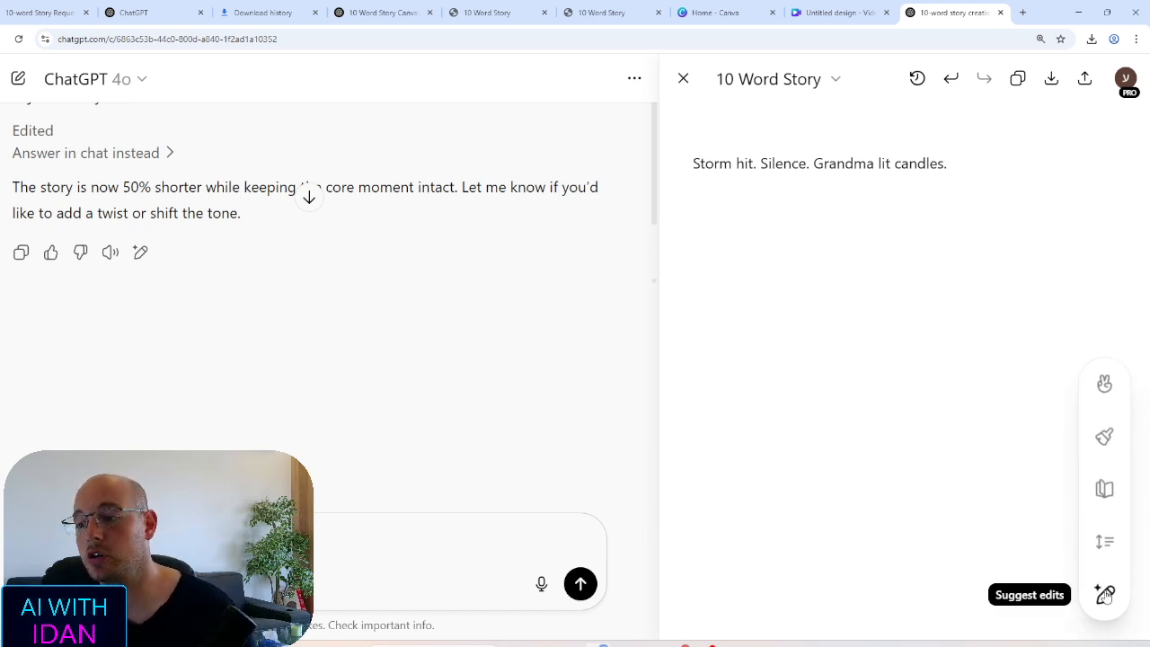
click(1104, 490)
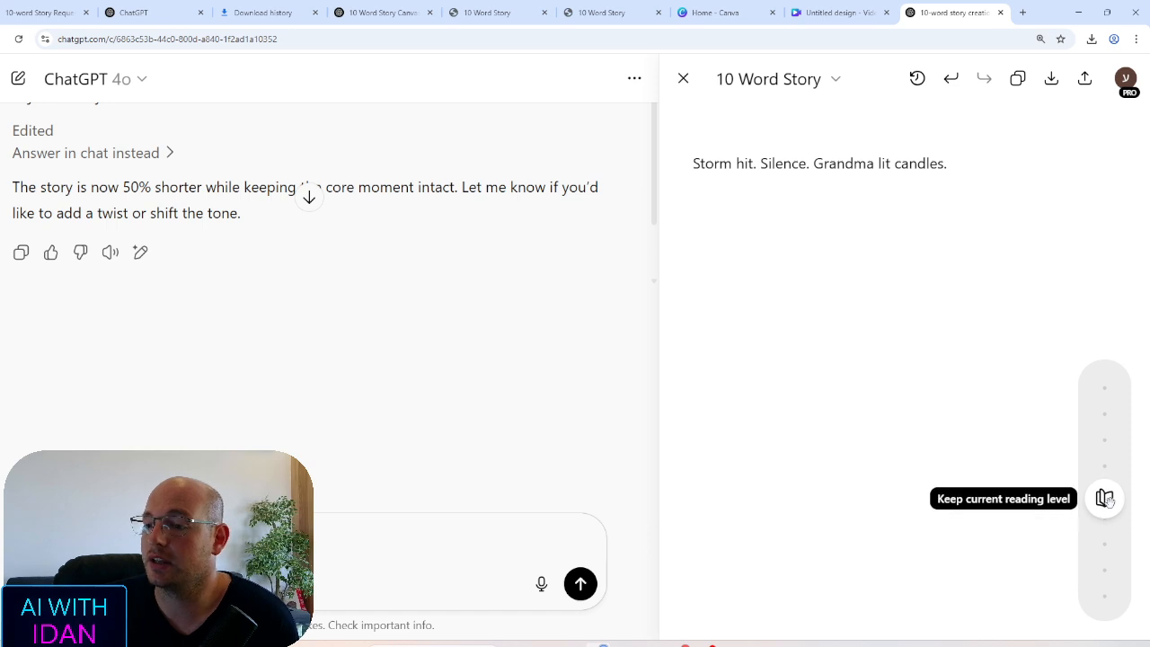
drag(1104, 493, 1125, 341)
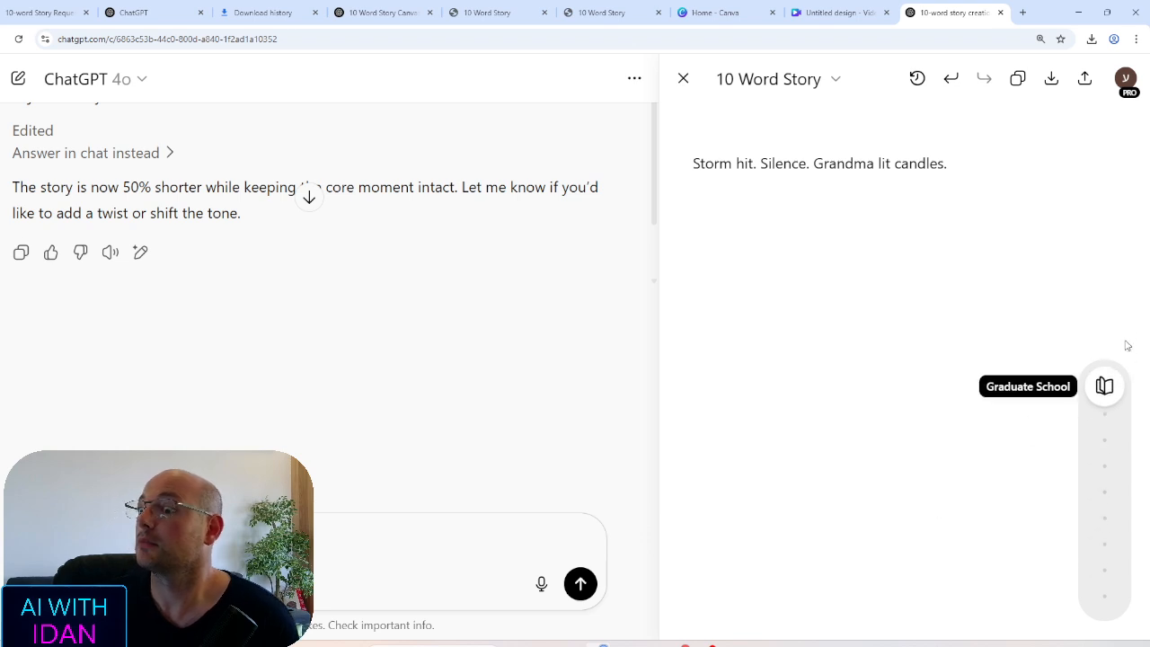
click(1104, 386)
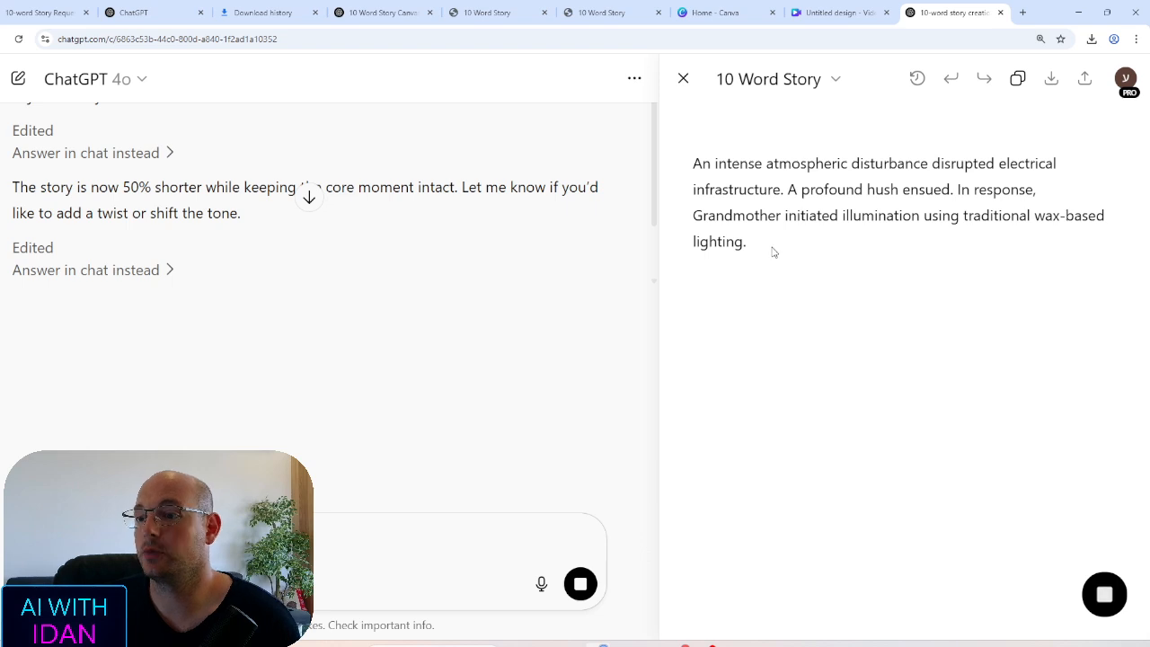
key(ctrl+a)
click(1091, 555)
mouse_move(1105, 589)
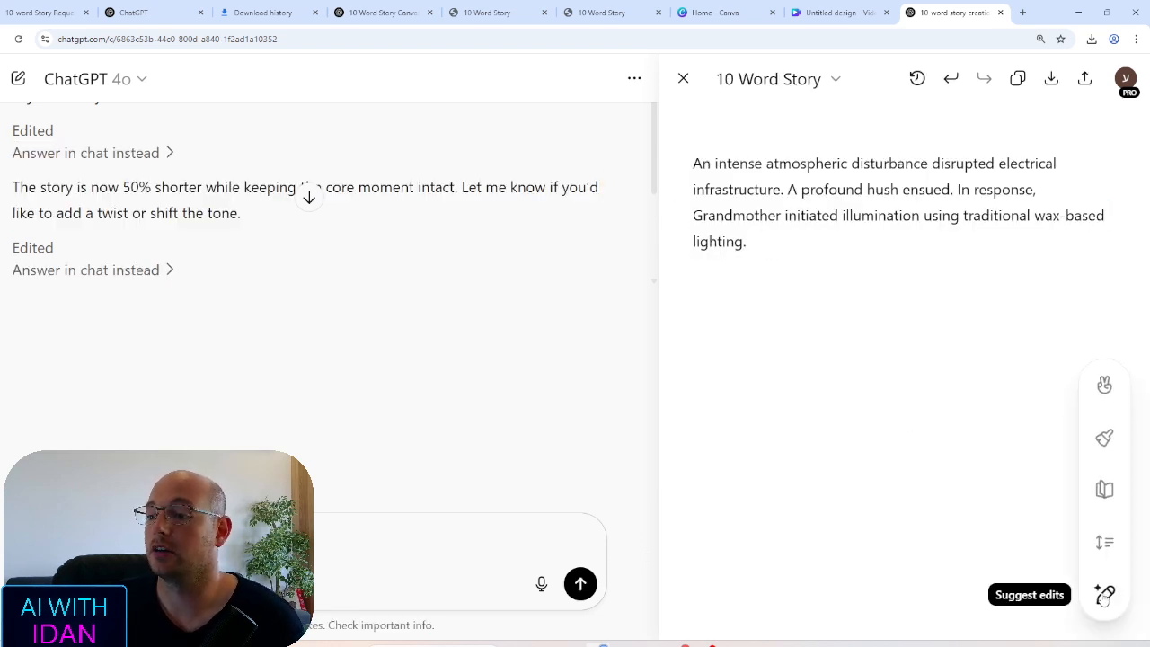
click(1110, 536)
drag(1105, 482, 1105, 533)
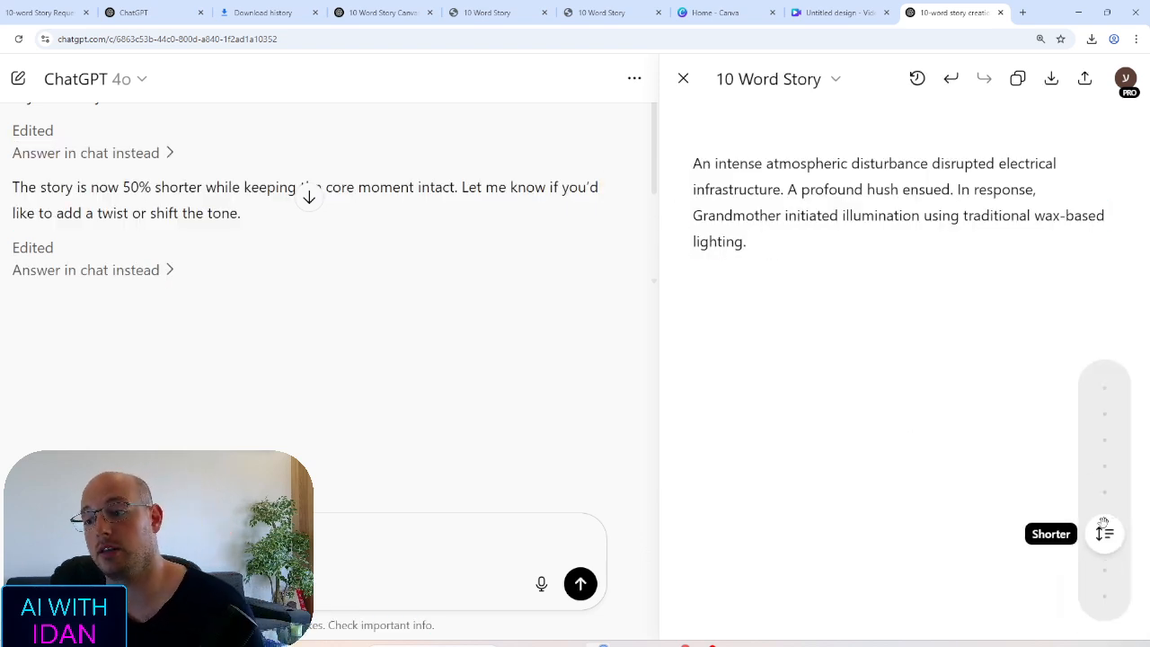
click(982, 465)
mouse_move(1122, 509)
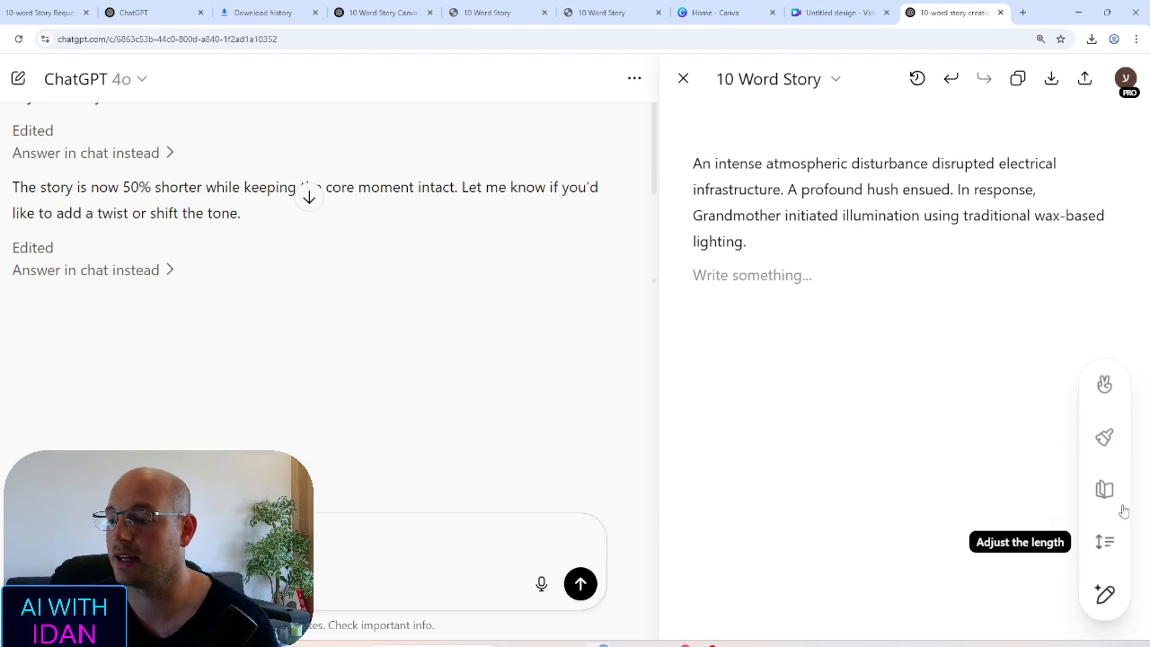
Replace words in the story with emojis using the Words option of Add emojis
click(1108, 442)
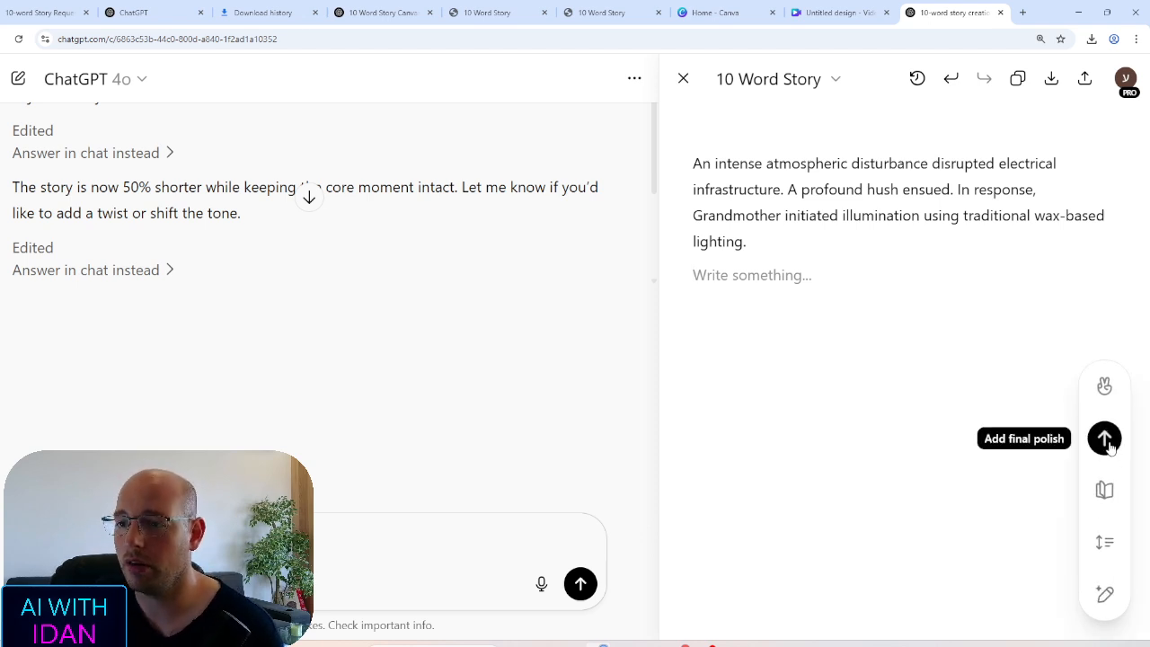
click(1104, 386)
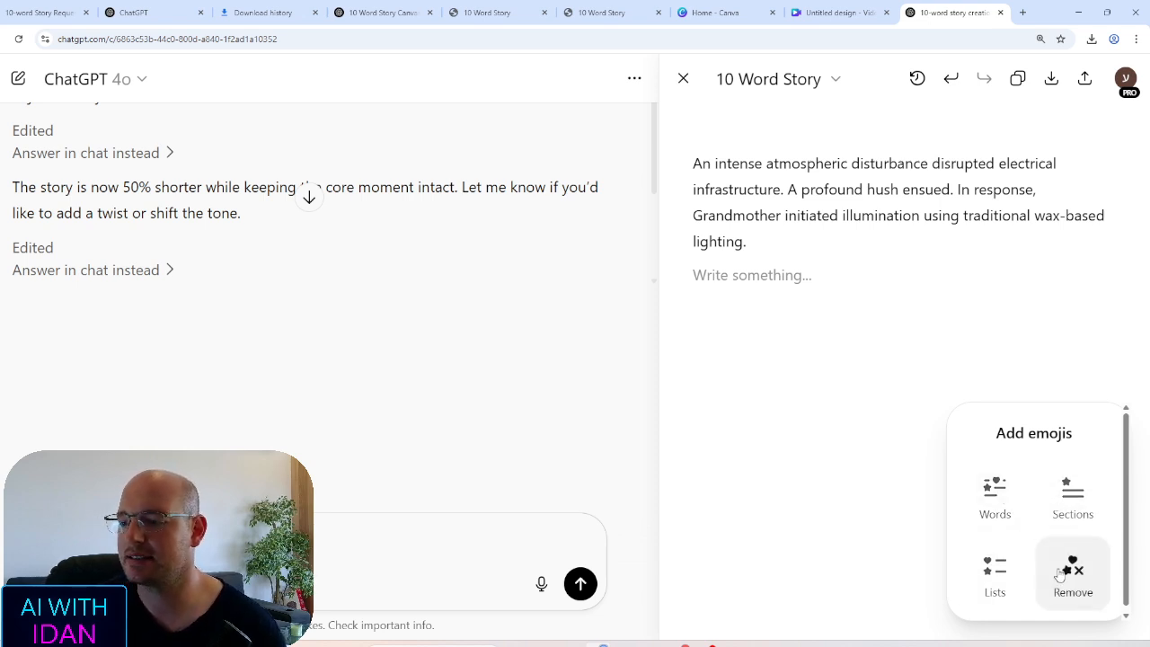
click(1000, 506)
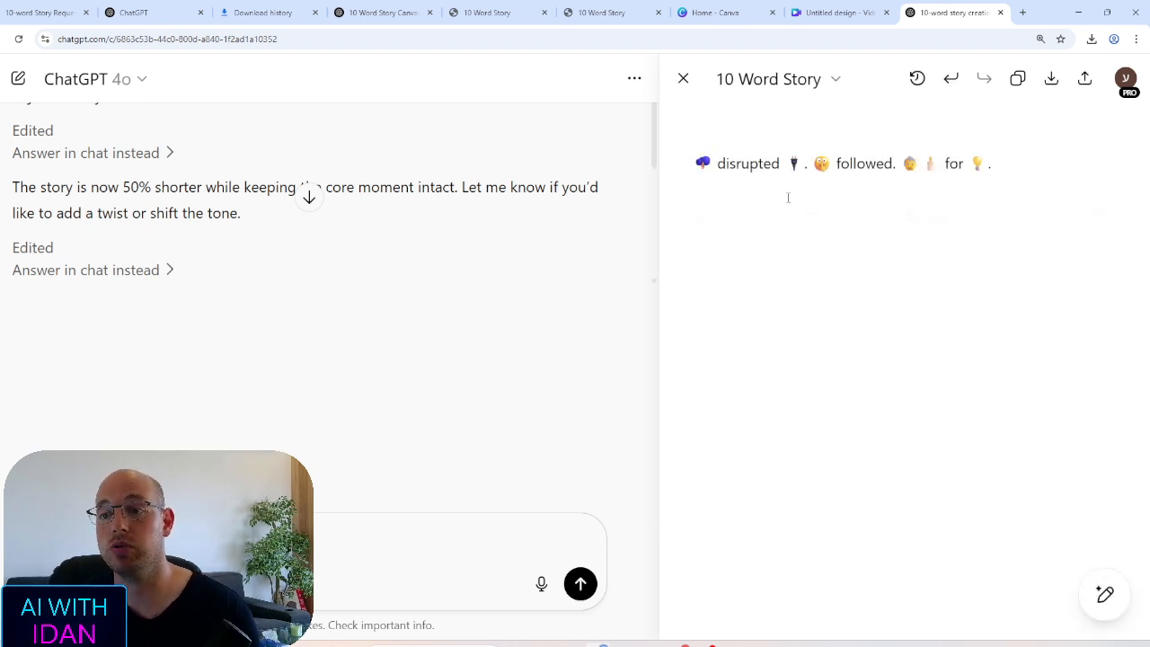
Compare the emoji version with the previous version and examine the highlighted changes, ending on the latest version
click(950, 79)
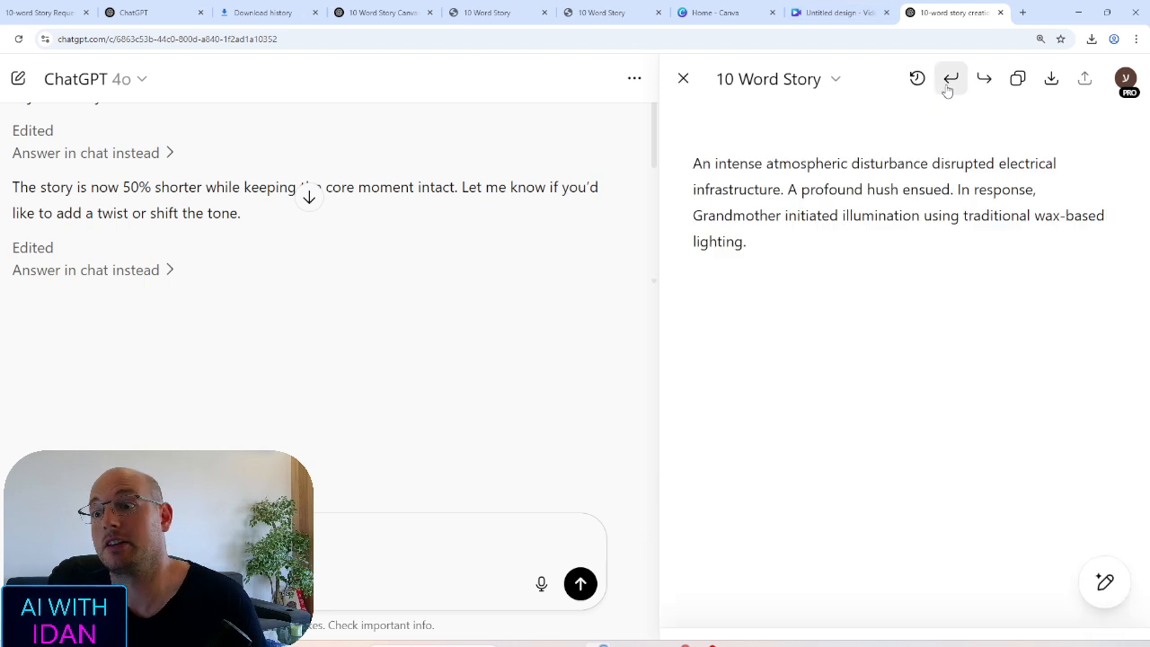
click(918, 79)
click(950, 79)
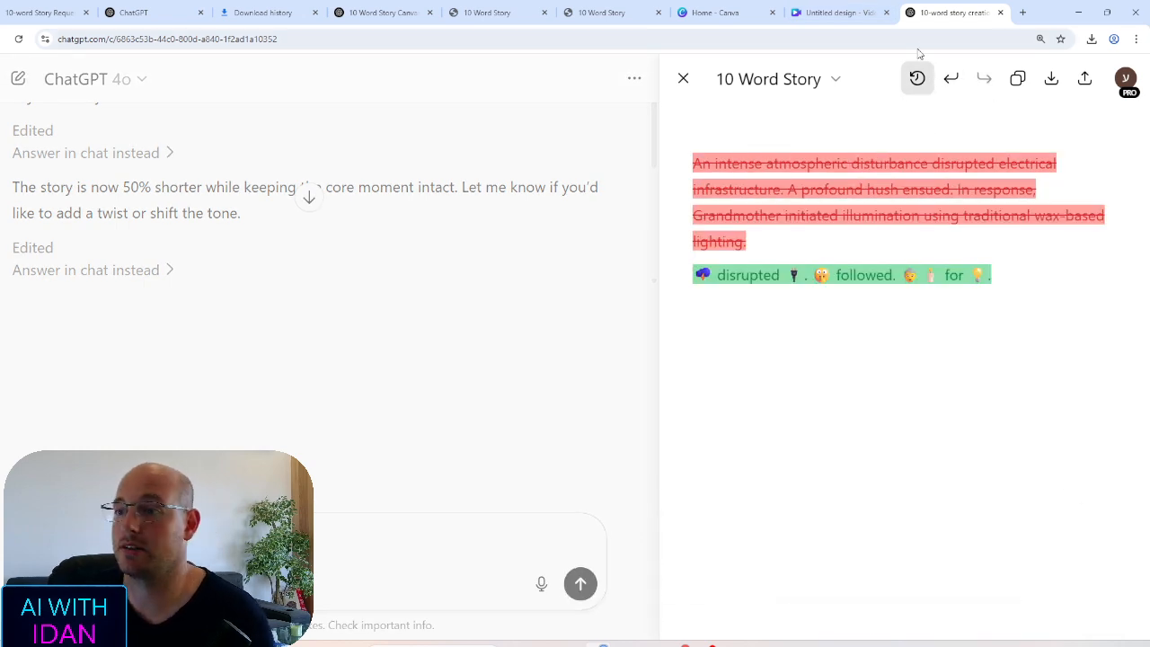
click(918, 78)
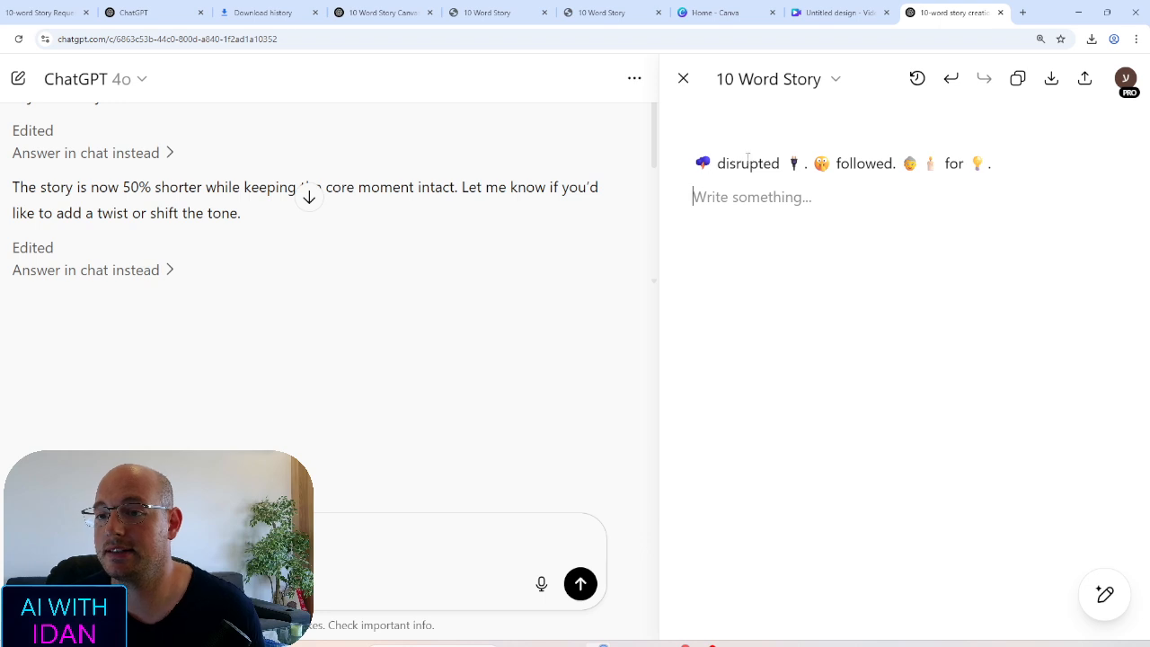
Ask ChatGPT to edit the whole emoji sentence line in the canvas with the request "too many emojis"
drag(990, 163, 673, 148)
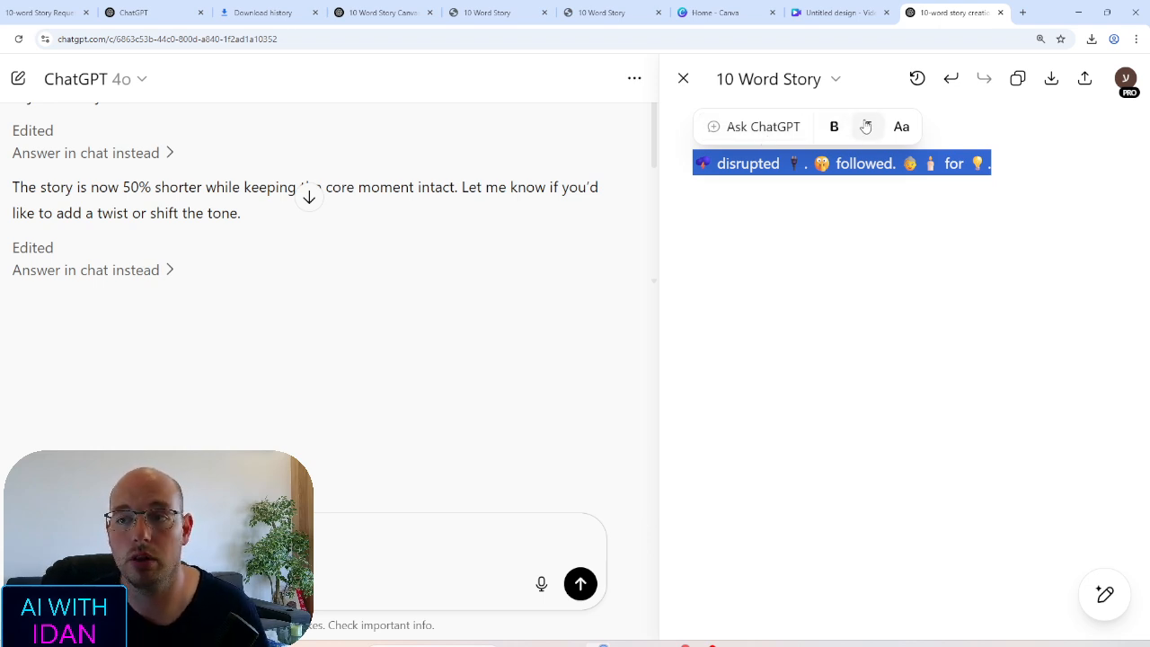
click(898, 126)
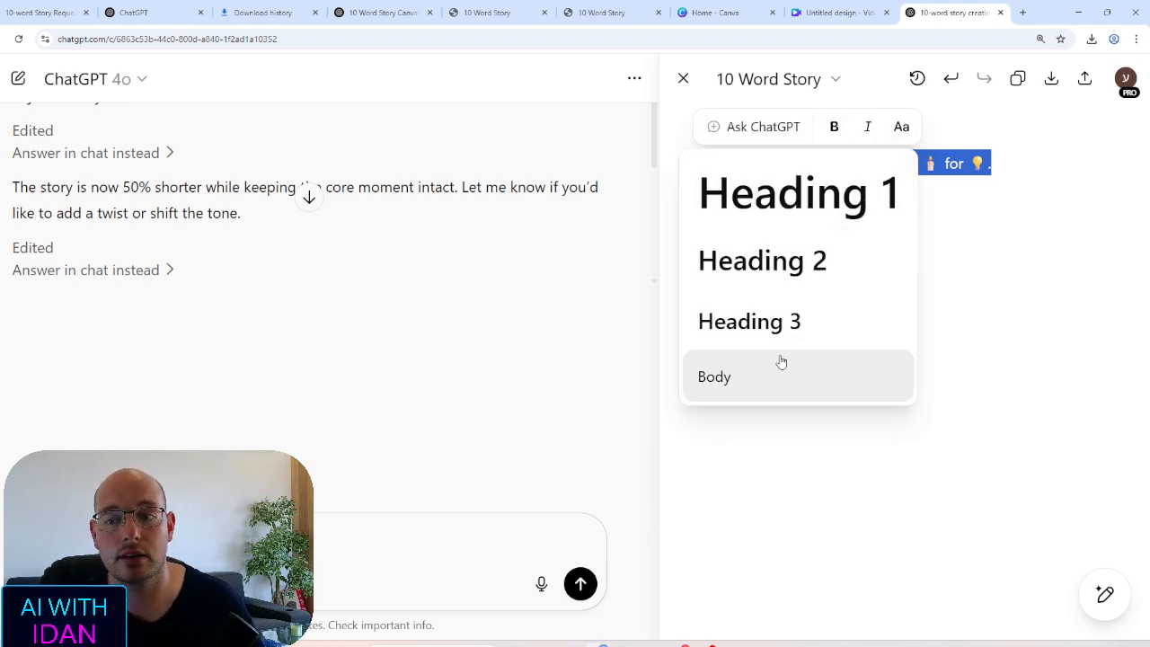
click(764, 126)
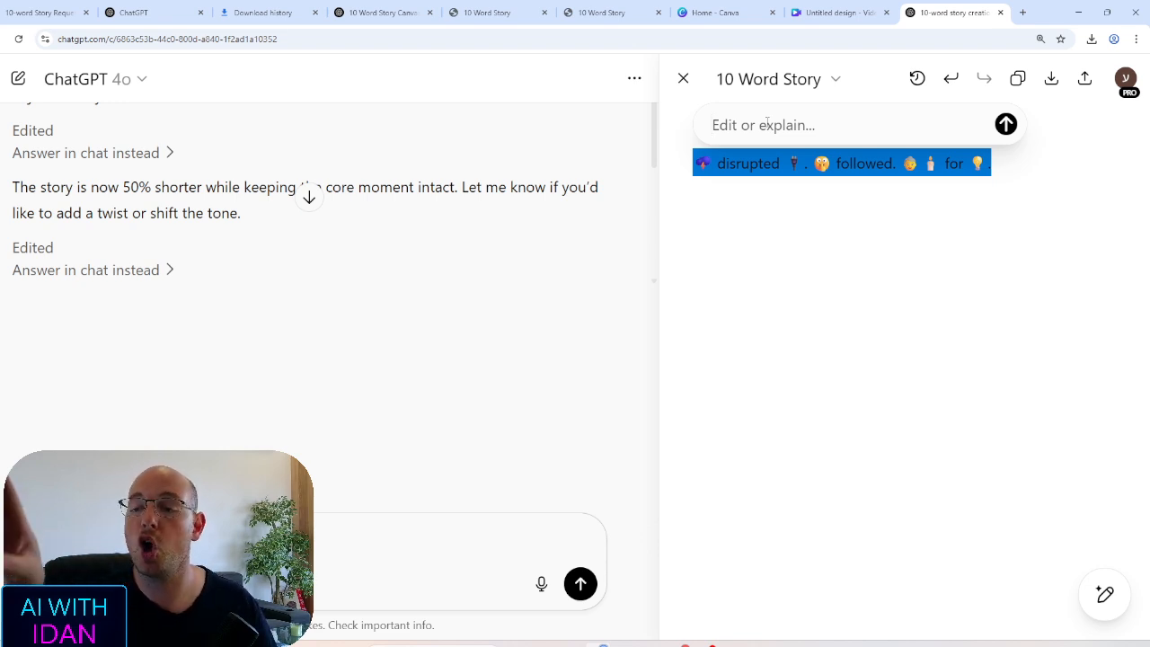
text(too many emojis)
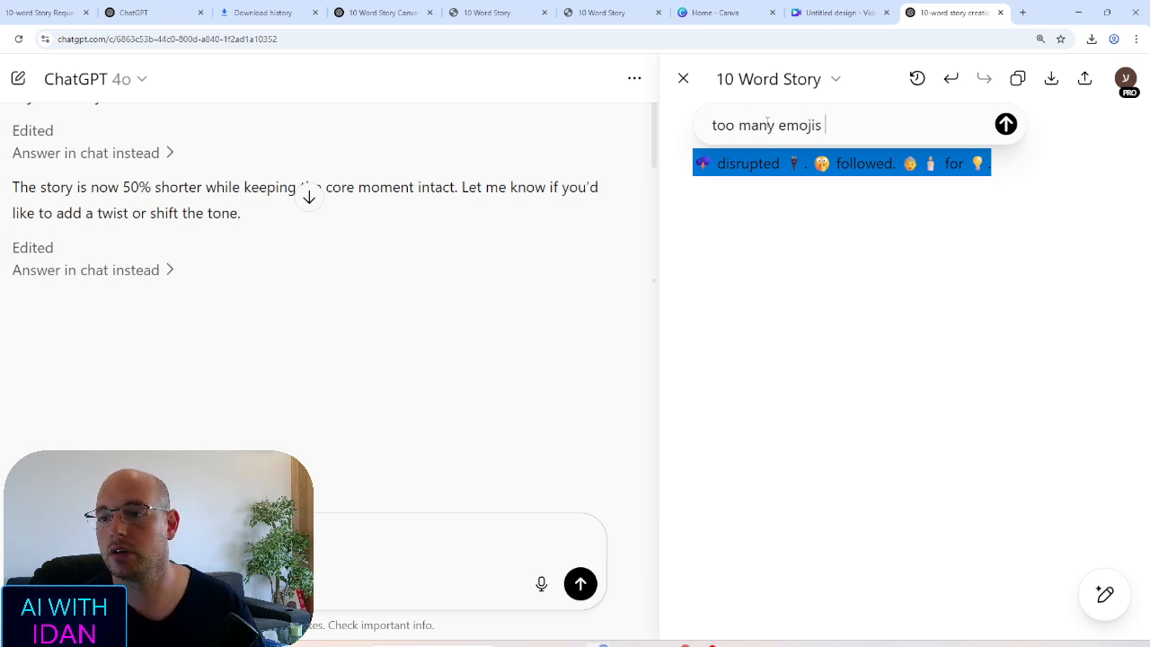
key(Return)
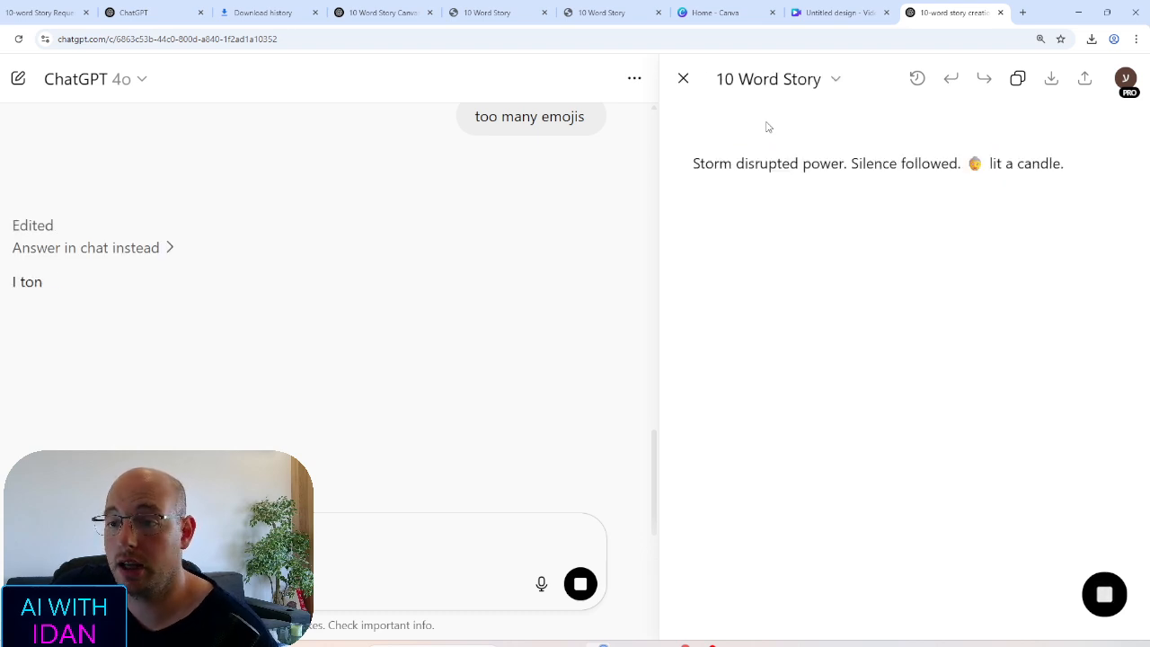
right_click(766, 127)
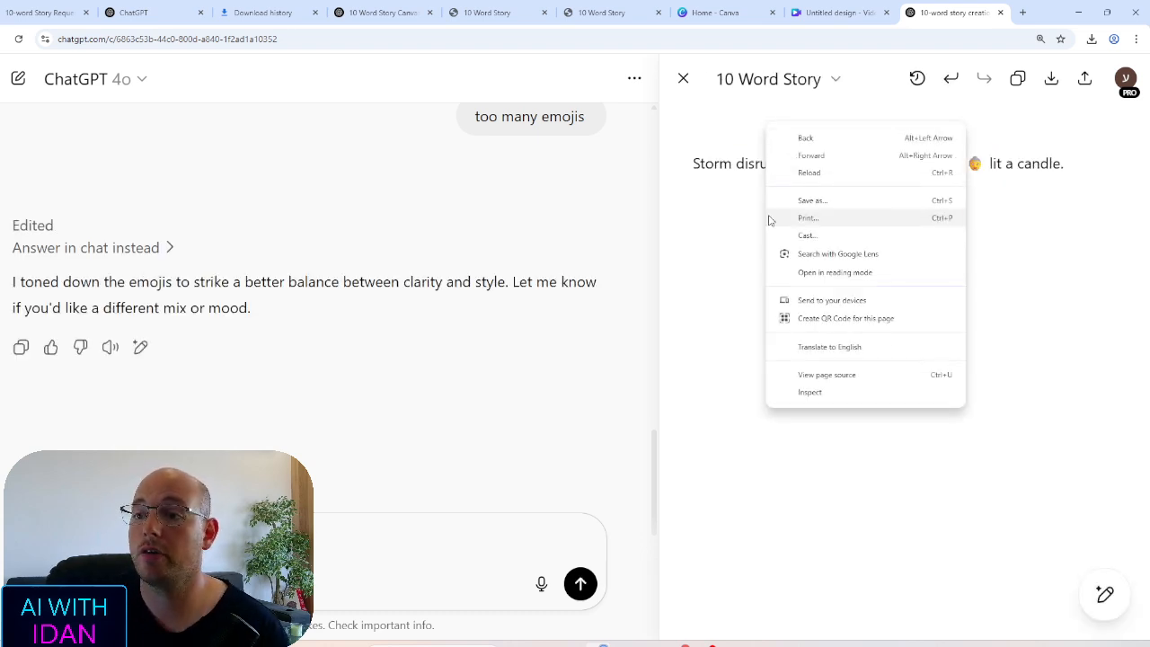
click(757, 231)
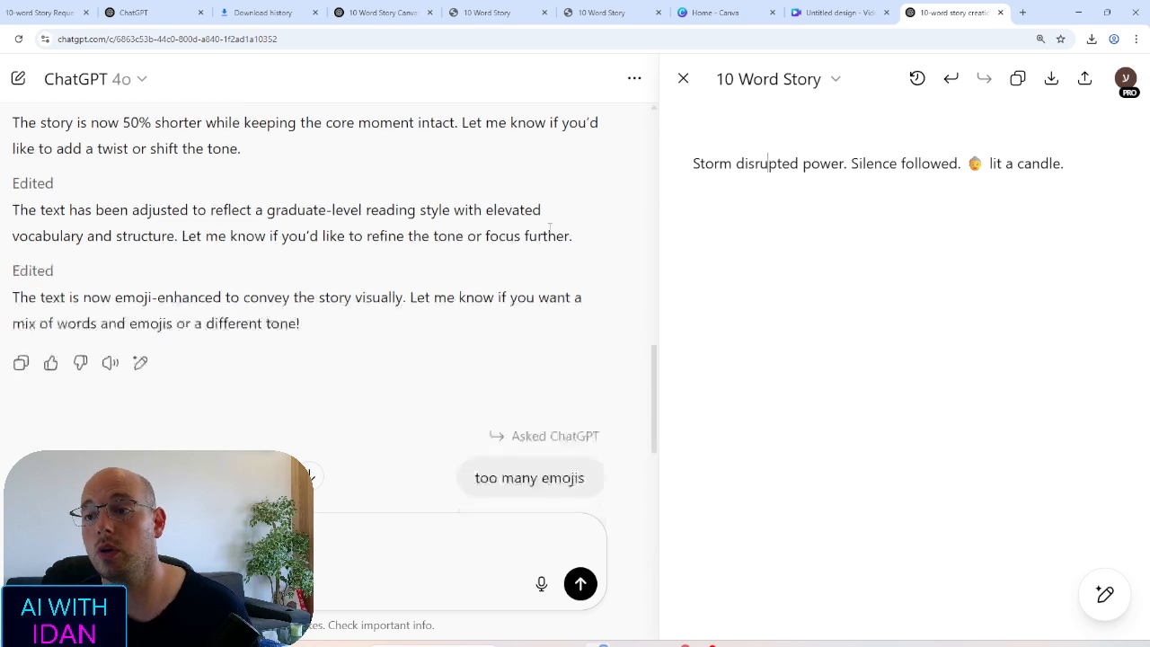
Ask ChatGPT to edit only the word "Silence" in the story with the comment "i don't like that word"
double_click(874, 163)
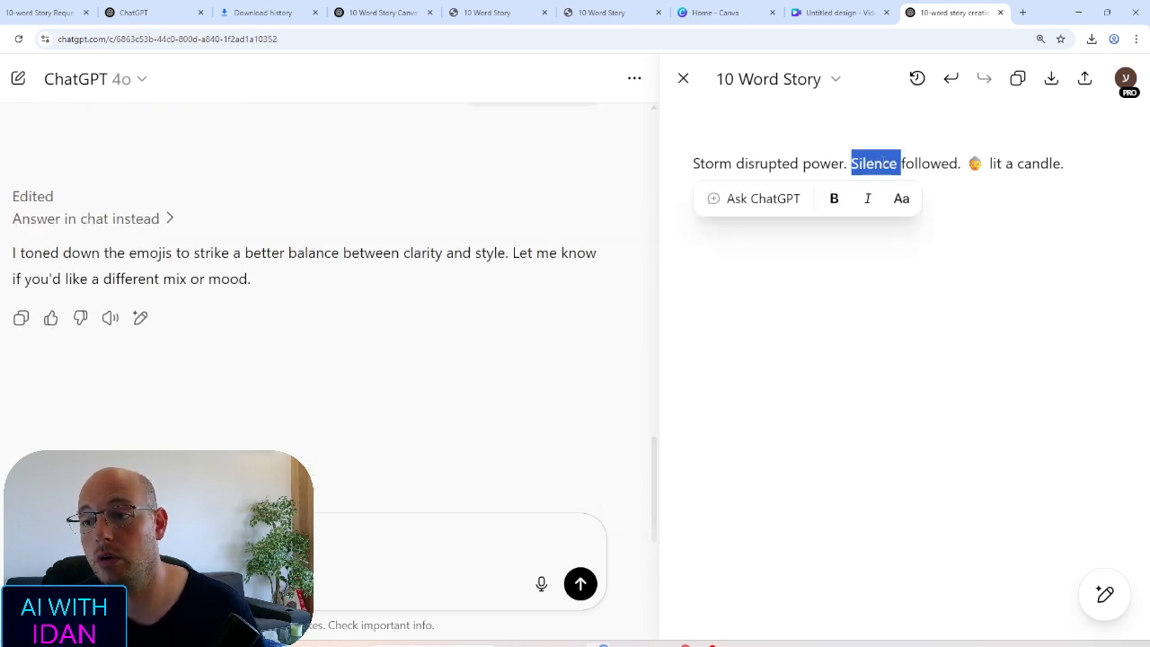
click(734, 201)
text(id on)
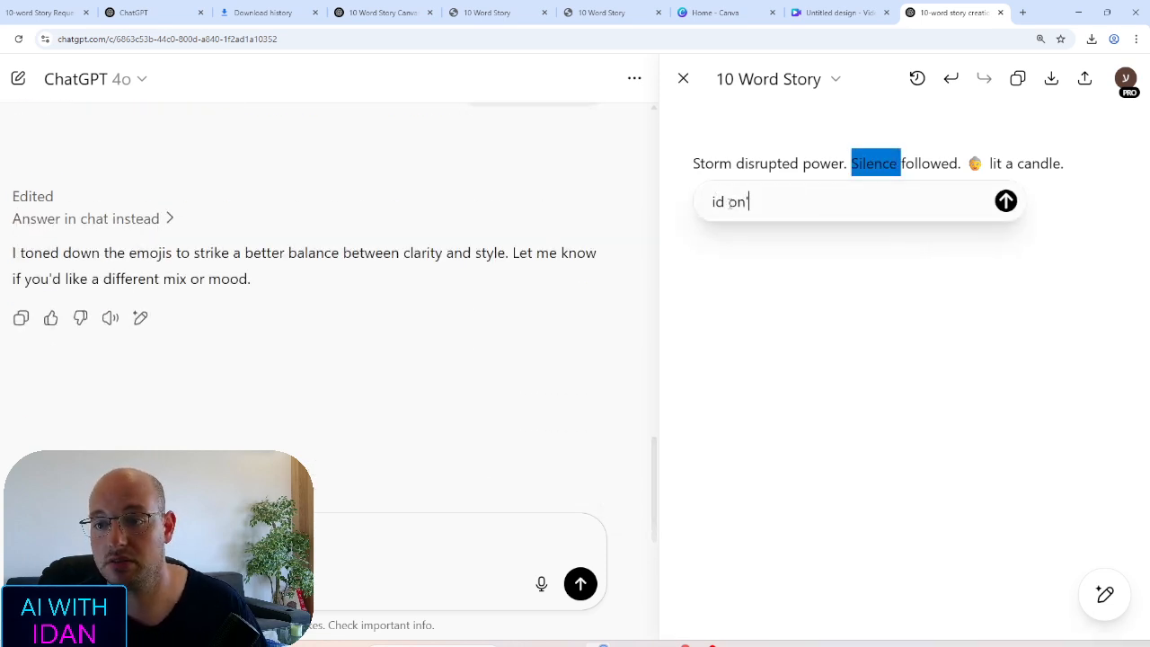
key(BackSpace)
key(BackSpace)
key(BackSpace)
key(BackSpace)
key(BackSpace)
key(BackSpace)
text(i don't lik)
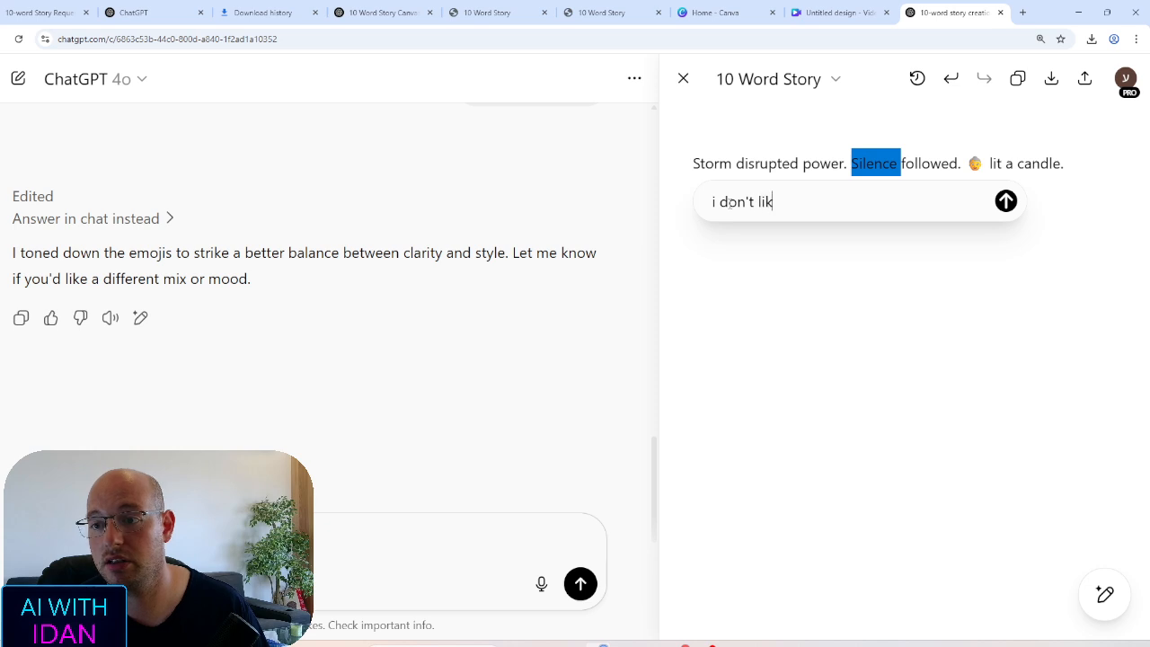
text(e that word)
key(Return)
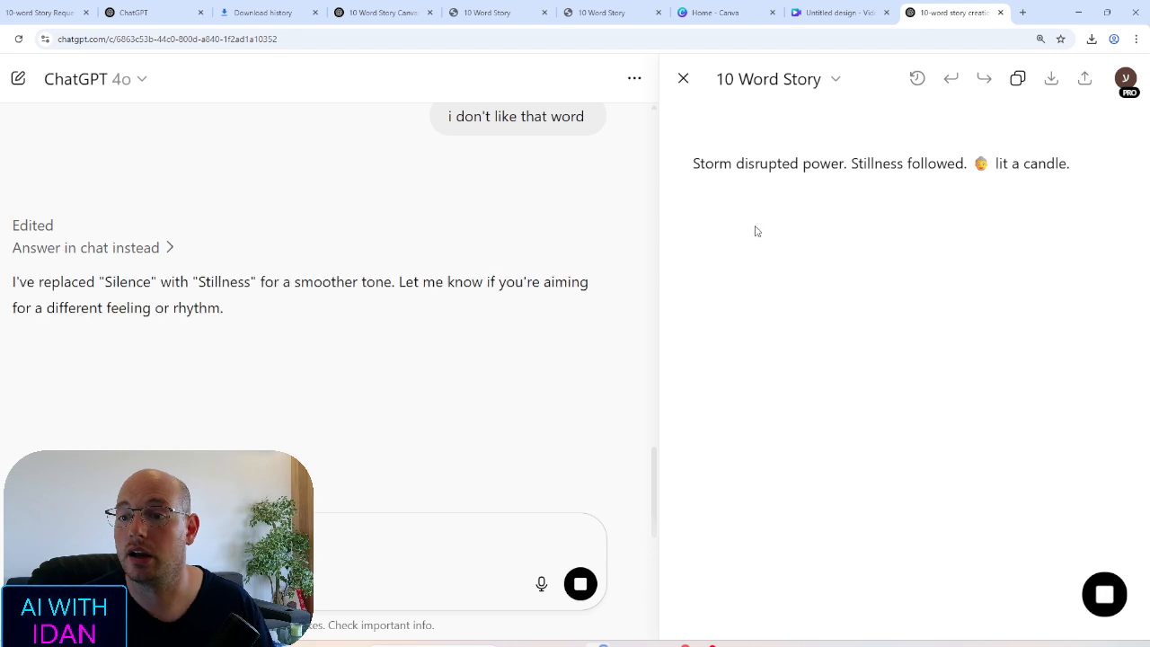
click(1092, 175)
key(Return)
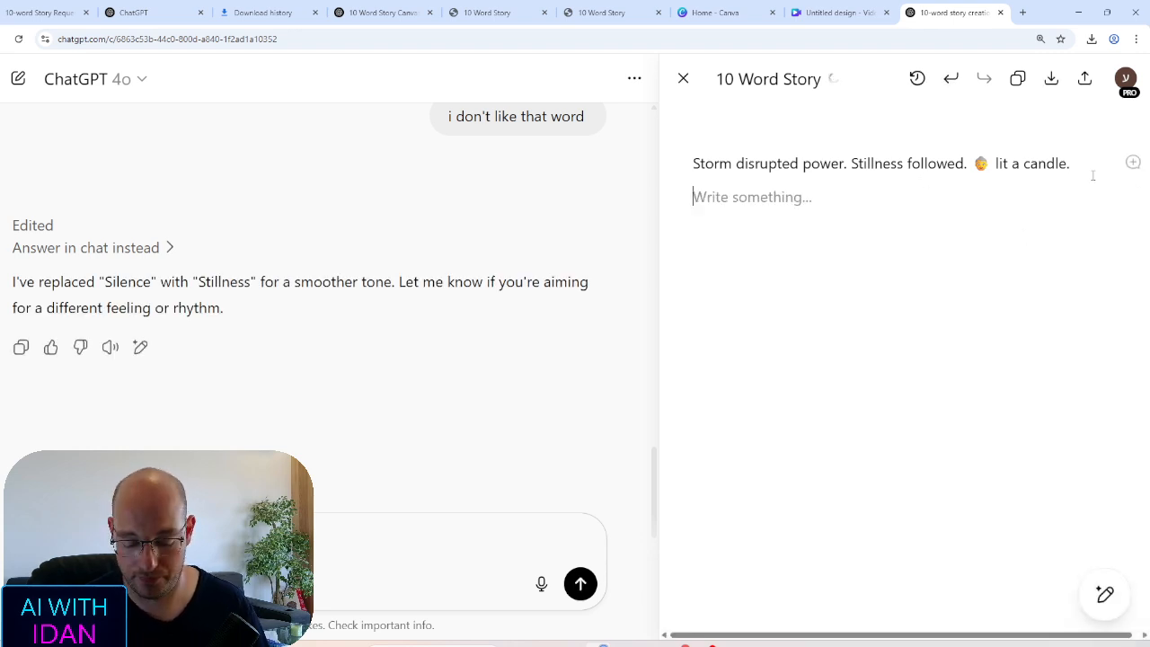
text(ahsbdhabsdh)
key(BackSpace)
key(BackSpace)
key(BackSpace)
key(BackSpace)
key(BackSpace)
key(BackSpace)
key(BackSpace)
key(BackSpace)
key(BackSpace)
key(BackSpace)
key(BackSpace)
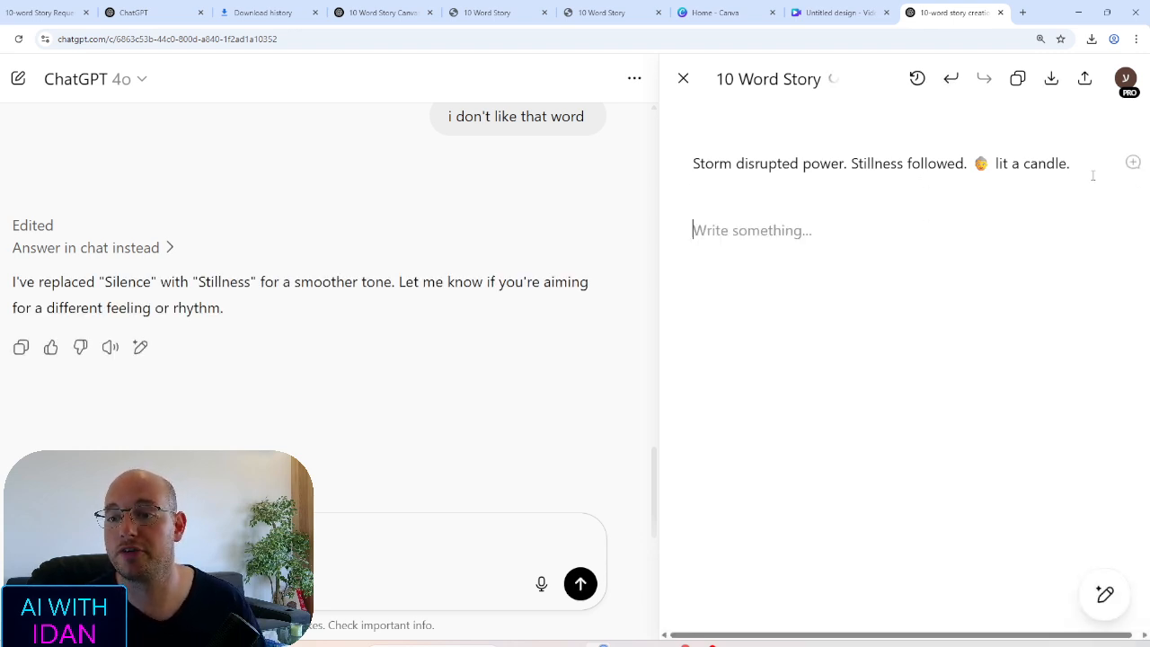
Write the line "yada yada rain" below the story by hand, and remove it again
key(Return)
text(yada )
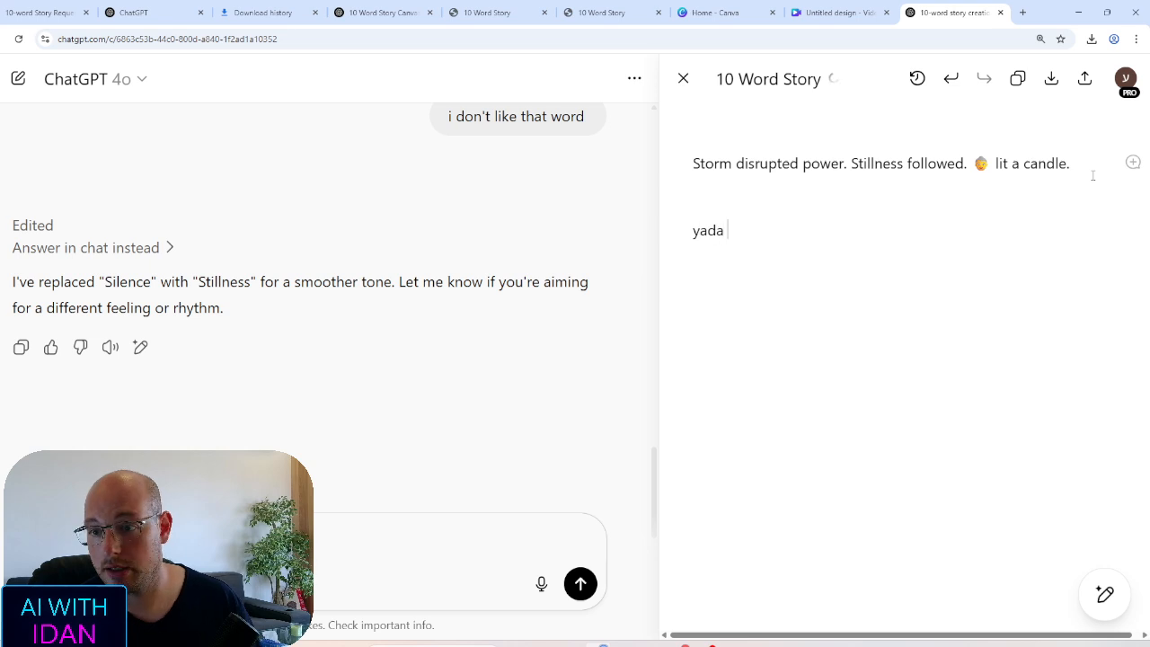
text(yada rain)
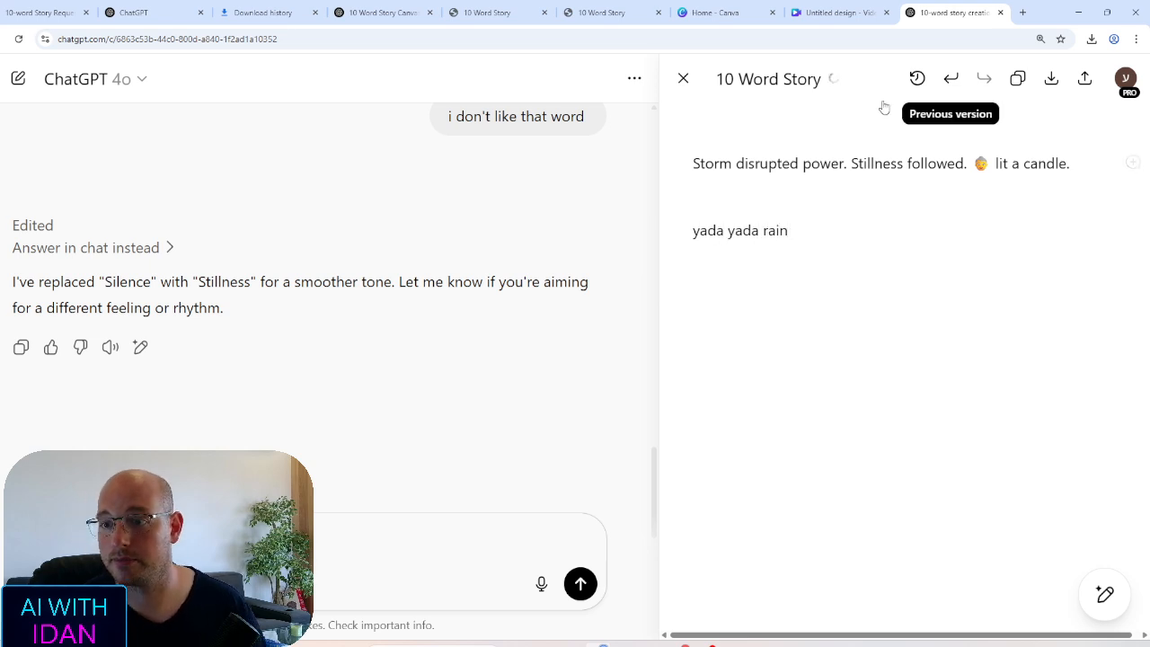
key(Return)
key(BackSpace)
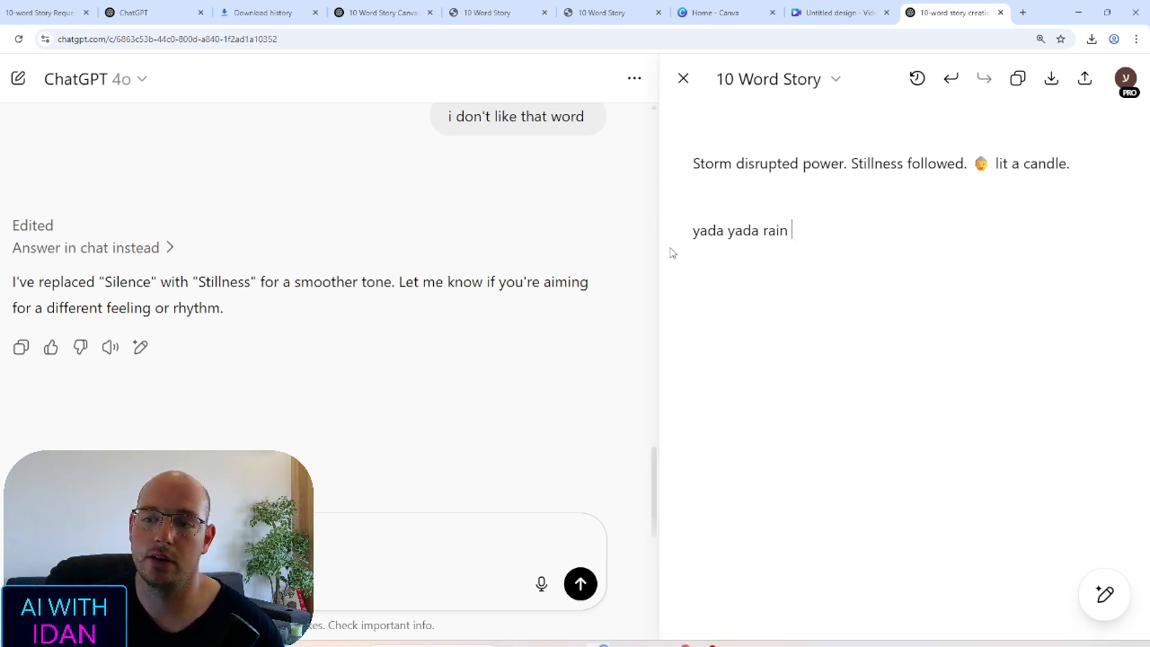
drag(699, 230, 809, 236)
key(BackSpace)
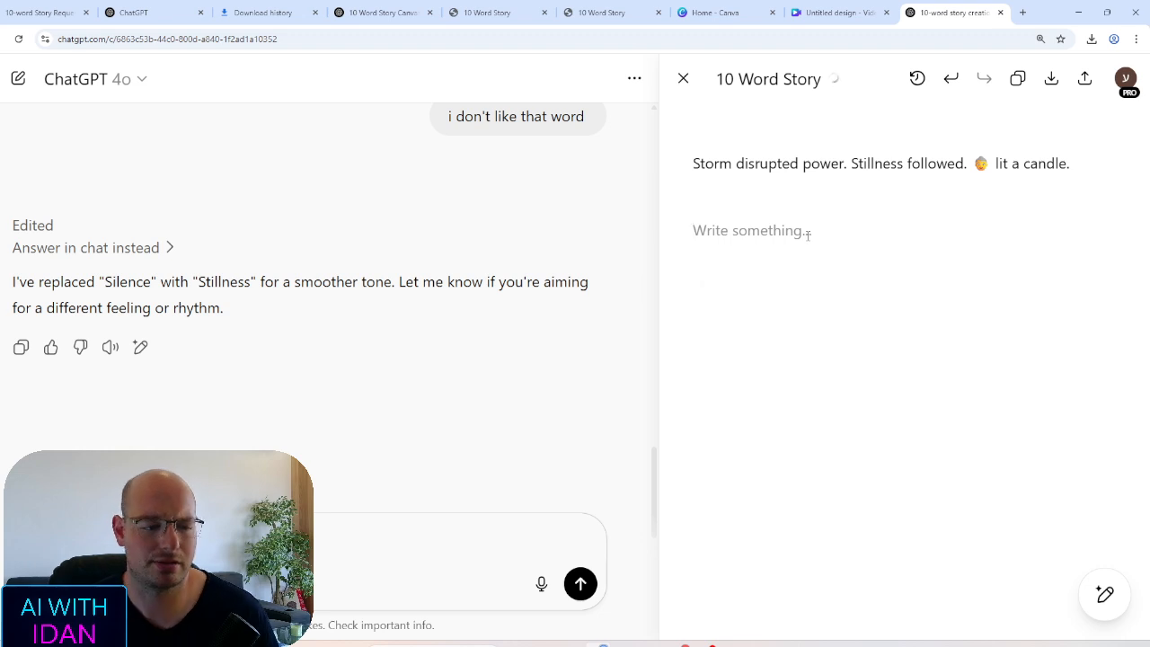
mouse_move(1122, 180)
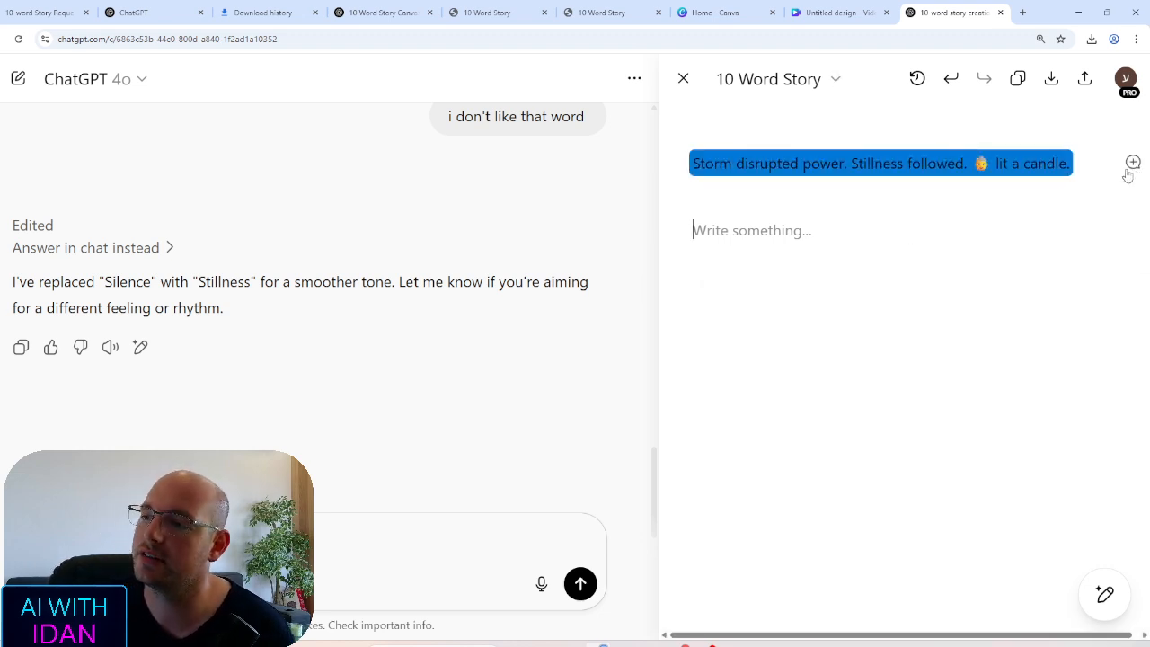
click(1133, 164)
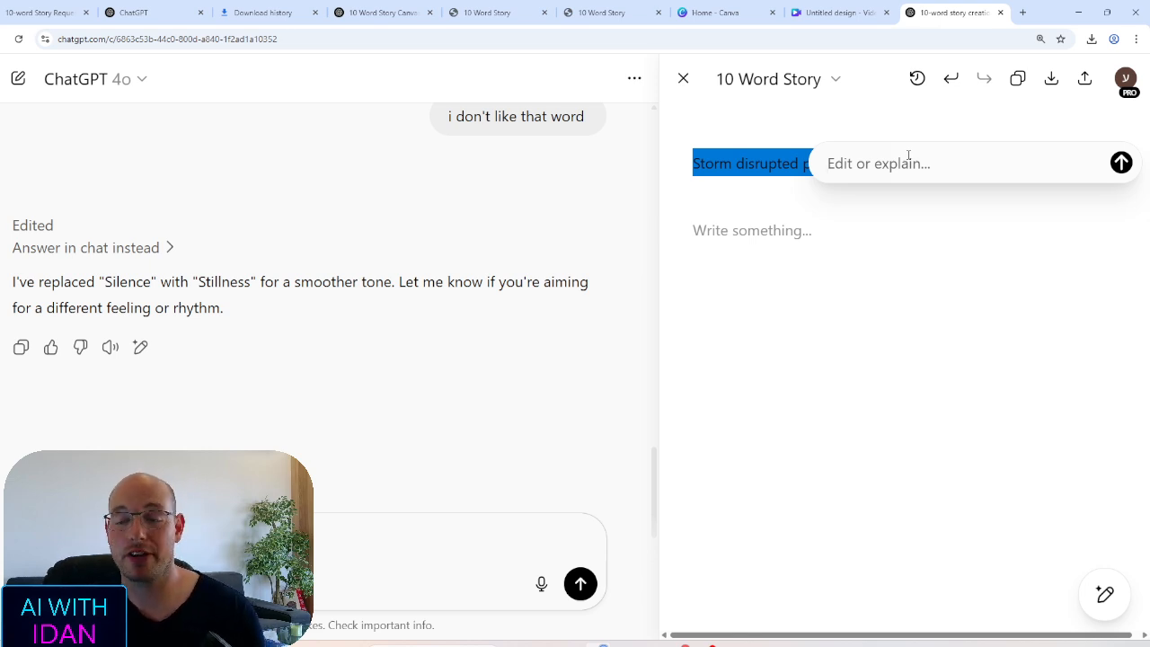
click(950, 385)
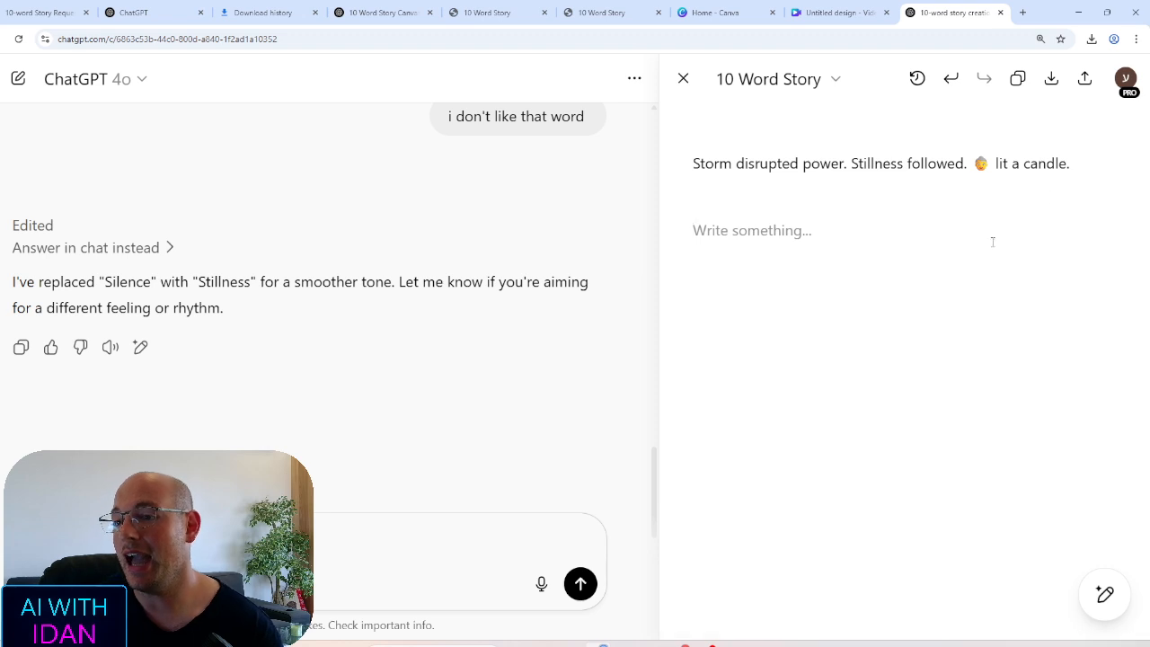
Download the story as a PDF document and view the downloaded file before returning to the canvas
click(1051, 78)
click(1001, 117)
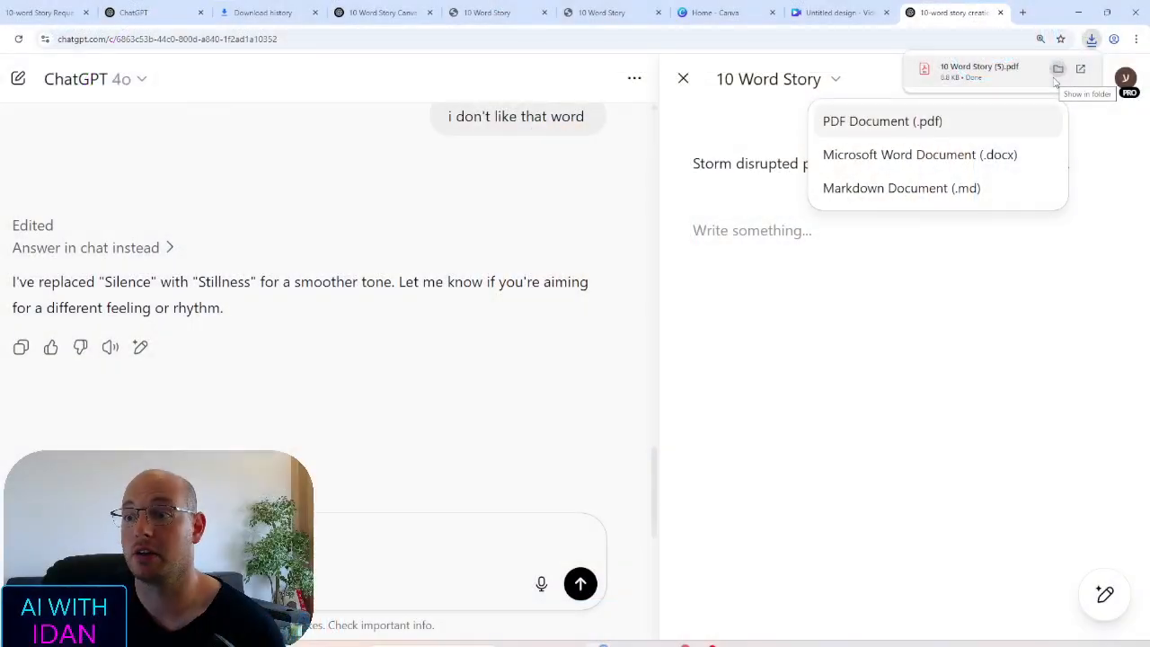
click(977, 71)
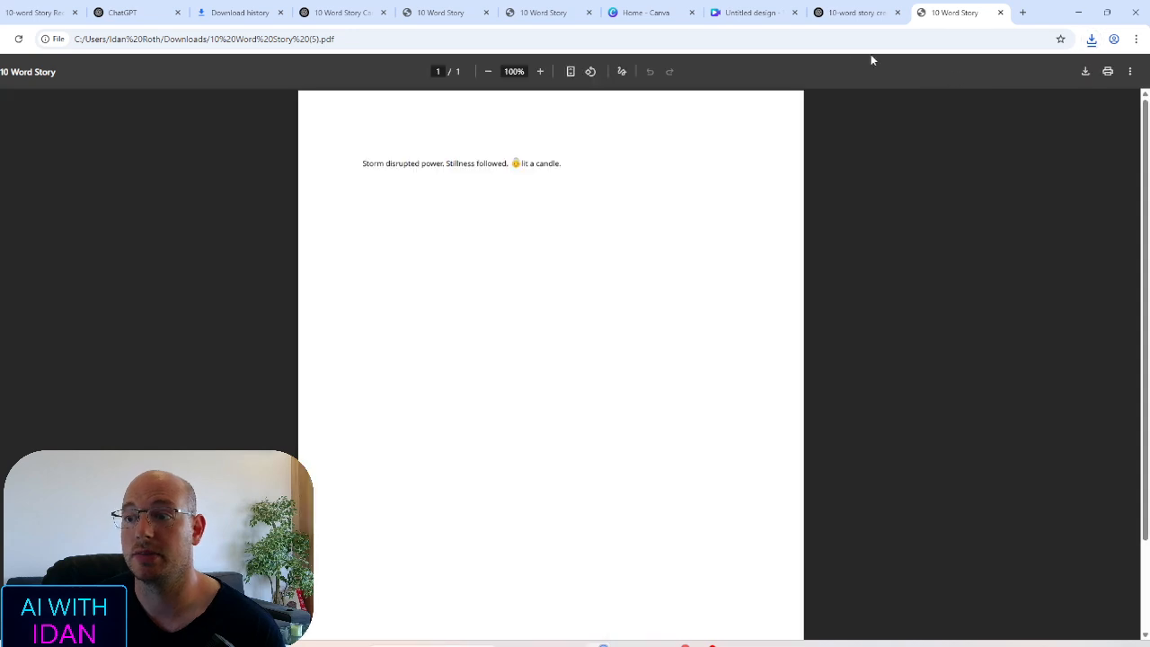
click(831, 7)
click(738, 264)
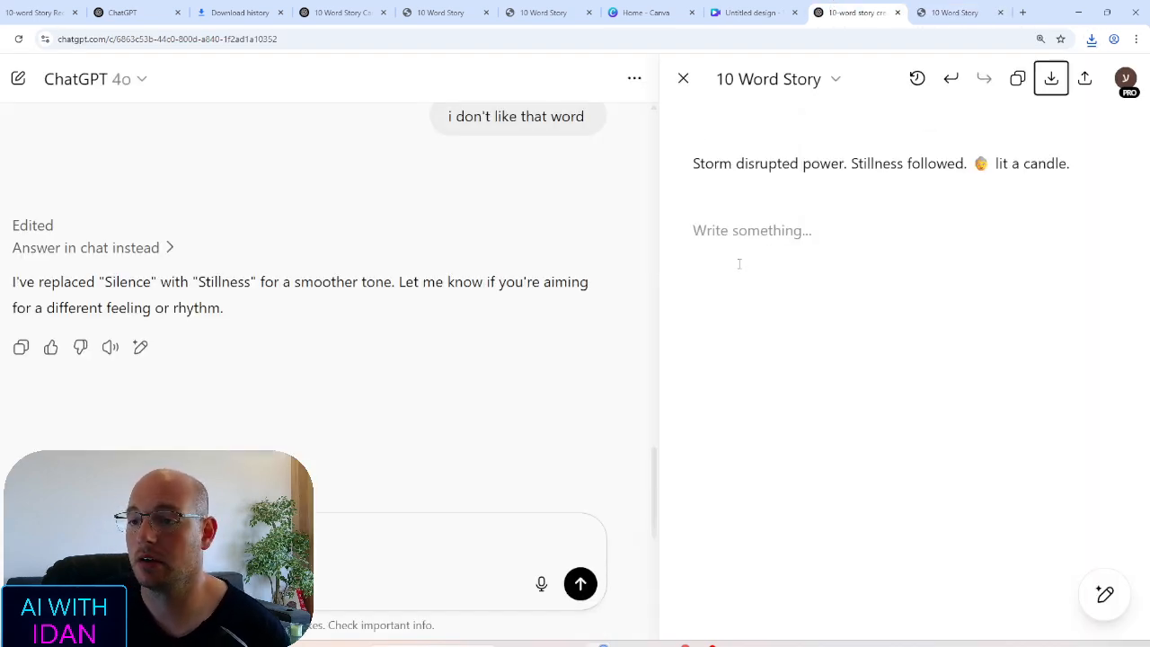